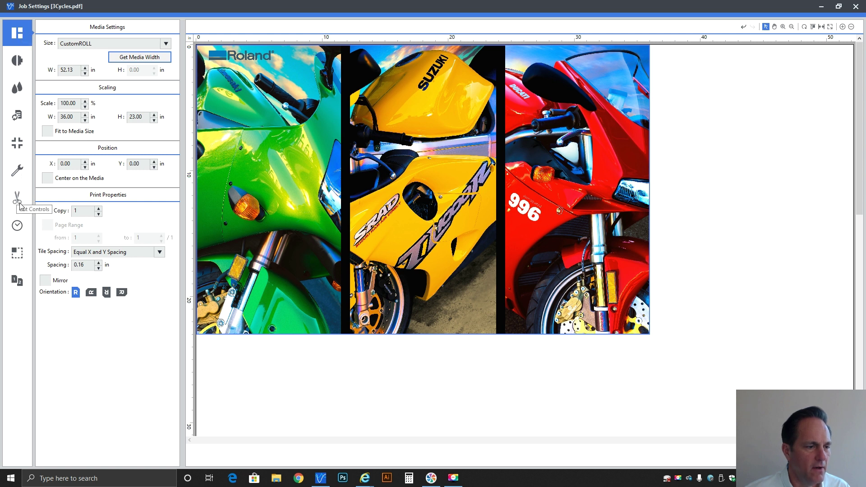
Step: Scale 3Cycles.pdf to 400 percent so it measures 144 × 92 in
{"action": "left_click", "coordinate": [20, 257]}
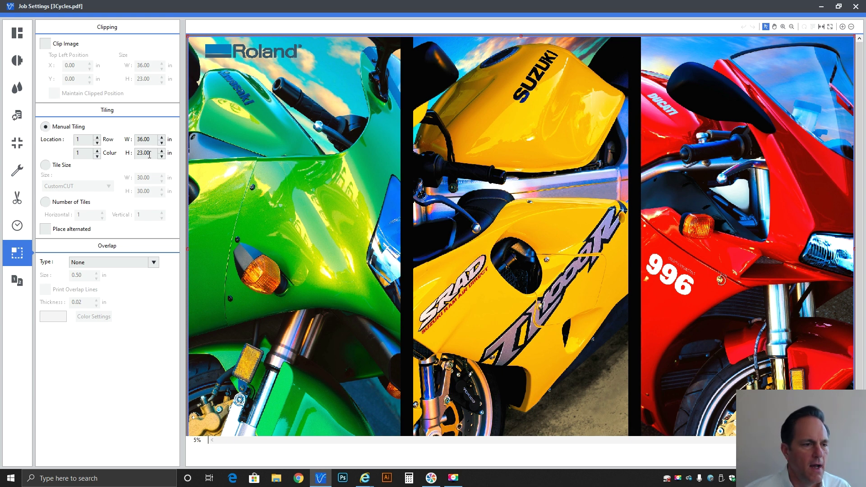
{"action": "left_click", "coordinate": [18, 33]}
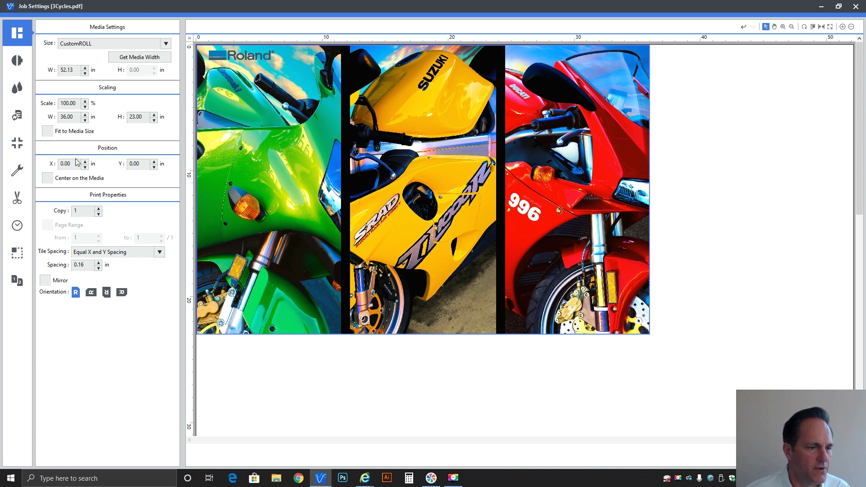
{"action": "double_click", "coordinate": [79, 105]}
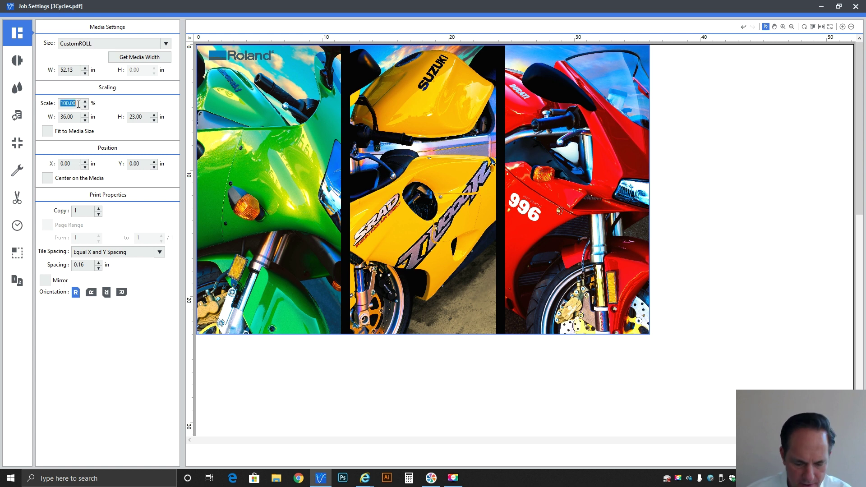
{"action": "type", "text": "400"}
{"action": "key", "text": "Tab"}
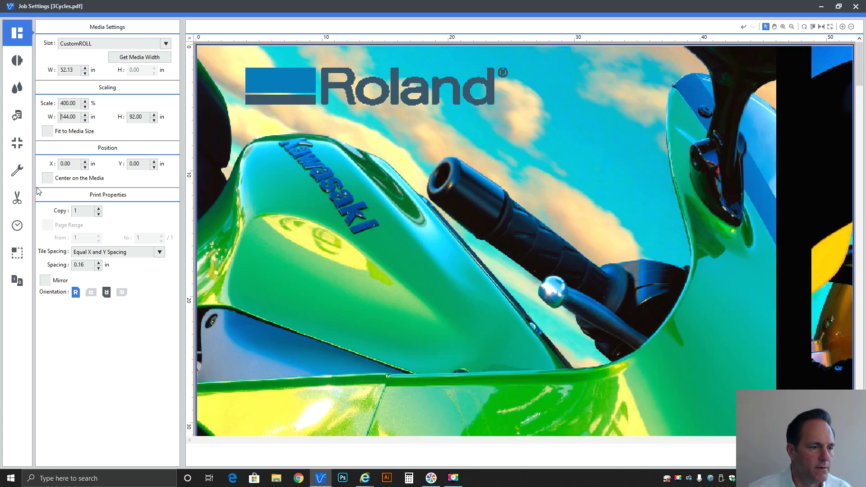
{"action": "left_click", "coordinate": [20, 253]}
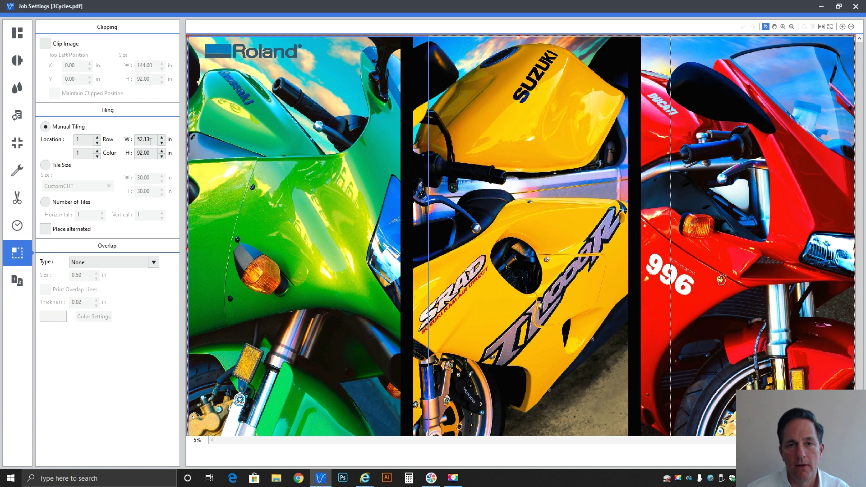
Step: Check the first manual tile's width of 52.13 in in the Manual Tiling W field
{"action": "left_click", "coordinate": [144, 140]}
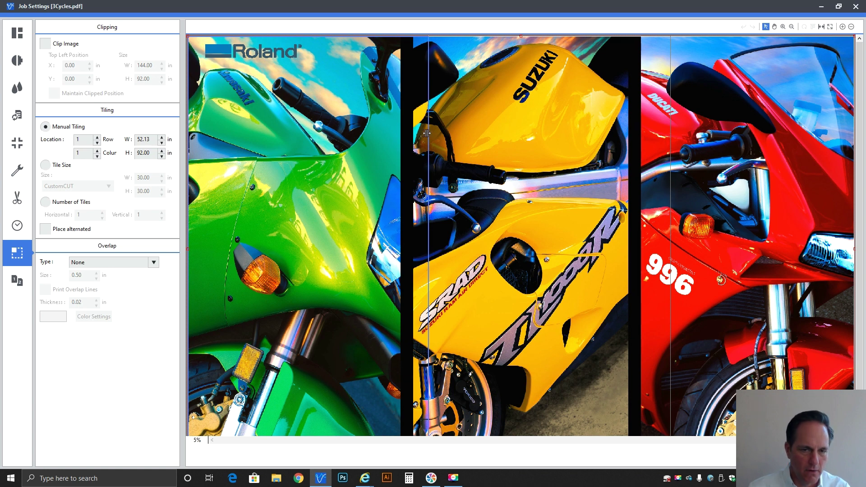
Step: Drag the two tile dividers toward the black gaps between the three motorcycles
{"action": "left_click", "coordinate": [425, 112]}
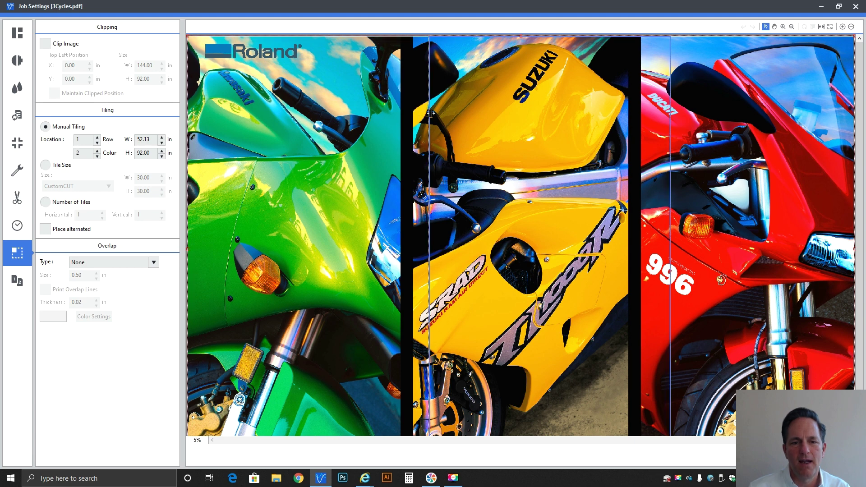
{"action": "left_click", "coordinate": [407, 117]}
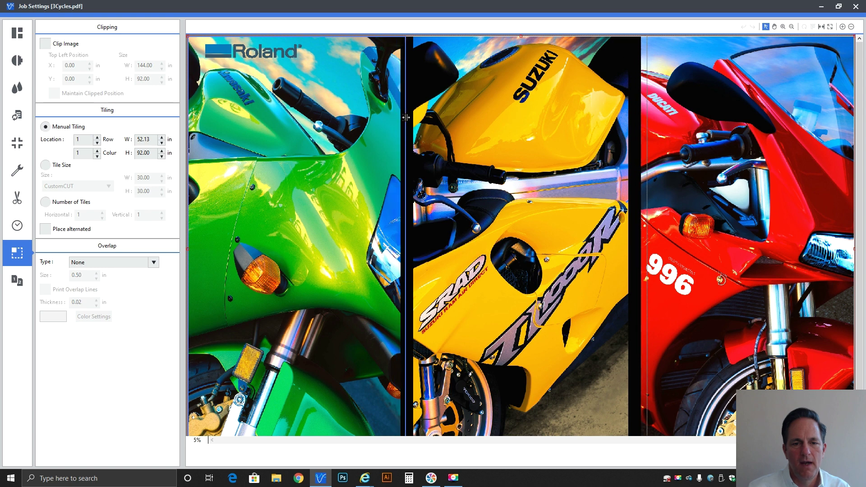
{"action": "left_click_drag", "start_coordinate": [406, 117], "coordinate": [407, 117]}
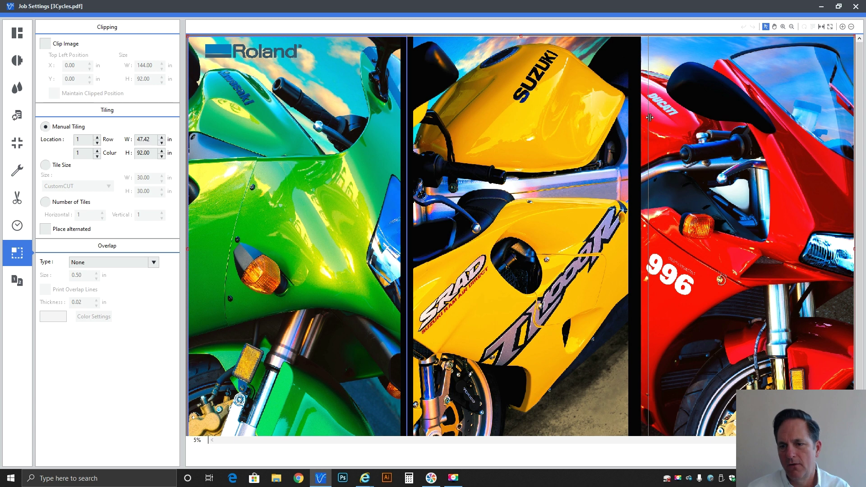
{"action": "left_click_drag", "start_coordinate": [650, 118], "coordinate": [635, 115]}
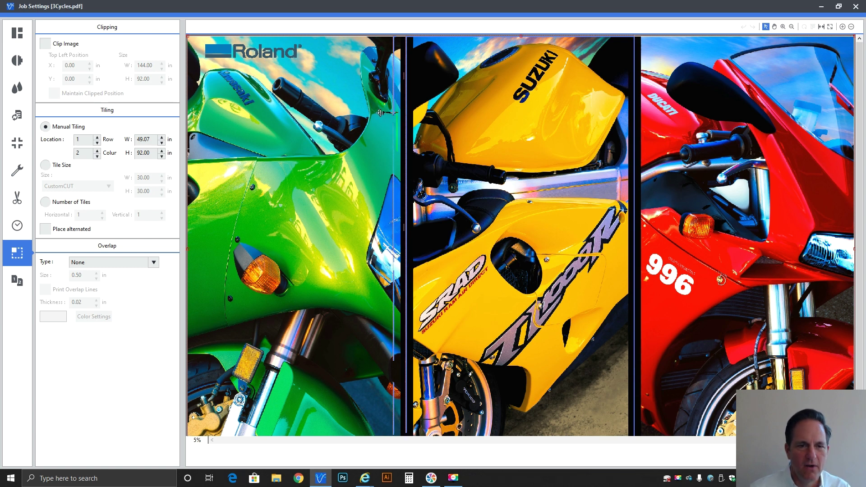
{"action": "mouse_move", "coordinate": [404, 113]}
{"action": "left_mouse_down"}
{"action": "mouse_move", "coordinate": [441, 113]}
{"action": "mouse_move", "coordinate": [391, 113]}
{"action": "left_mouse_up"}
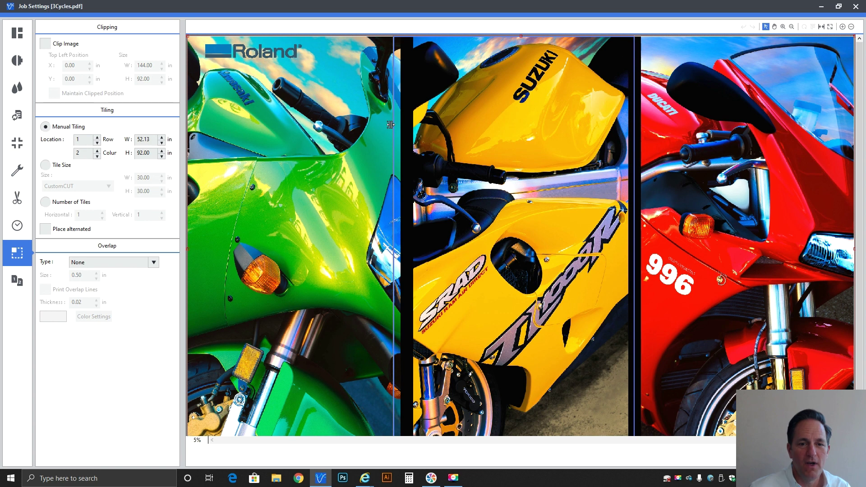
Step: Drag the green/yellow divider right into the gap, then choose 30 × 30 in Tile Size tiling
{"action": "left_click_drag", "start_coordinate": [390, 125], "coordinate": [410, 129]}
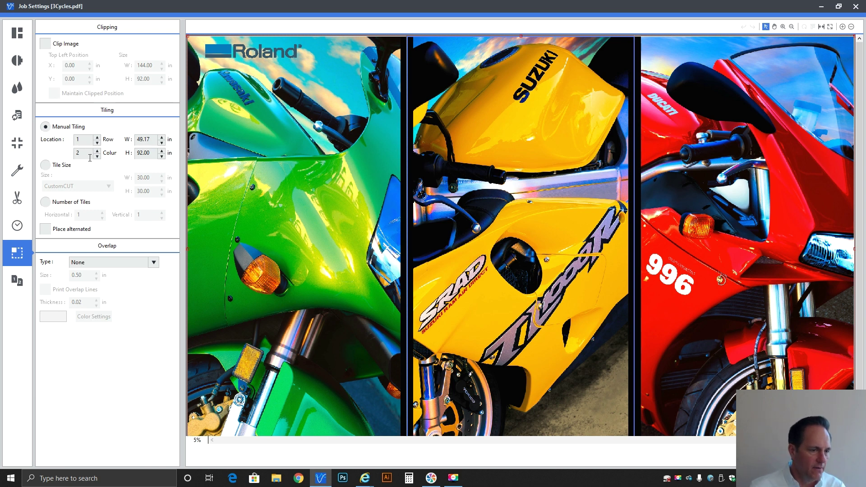
{"action": "left_click", "coordinate": [64, 165]}
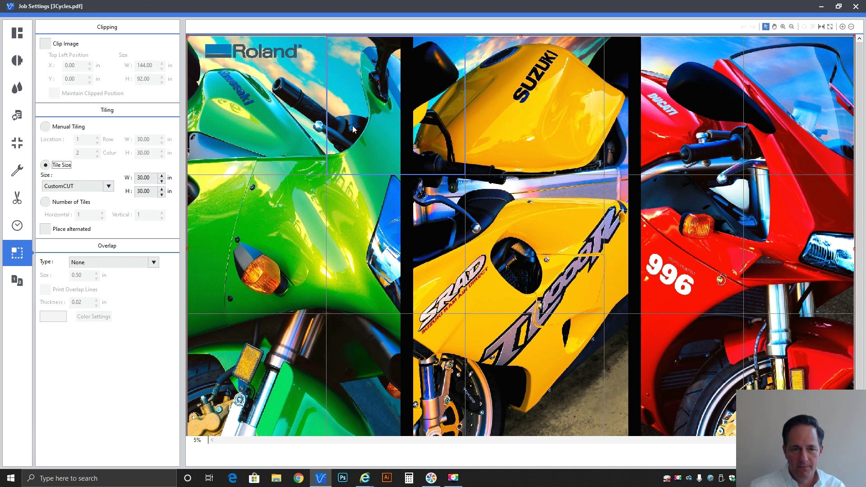
Step: Return to Manual Tiling and clip the image down to the 47.51 × 92 in green-bike panel
{"action": "left_click", "coordinate": [84, 125]}
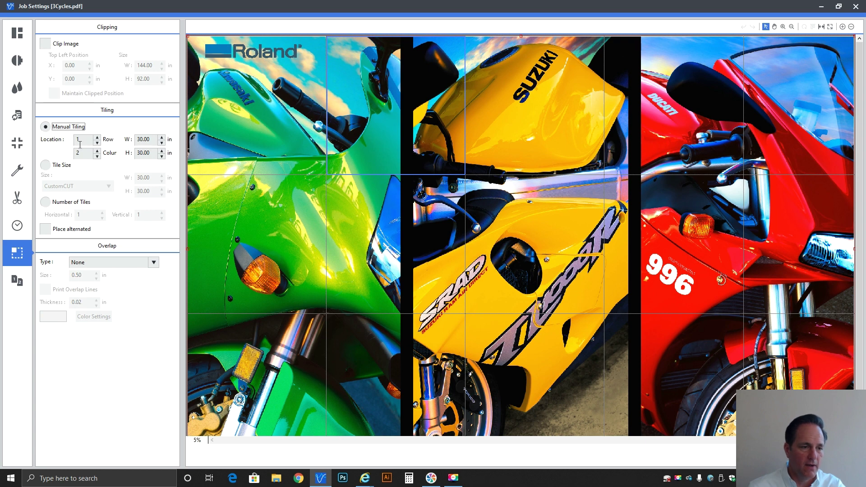
{"action": "left_click", "coordinate": [84, 202]}
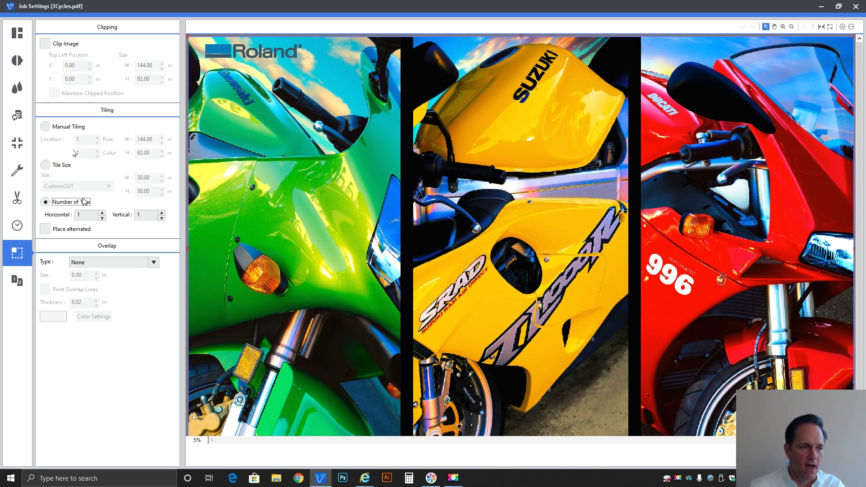
{"action": "left_click", "coordinate": [74, 127]}
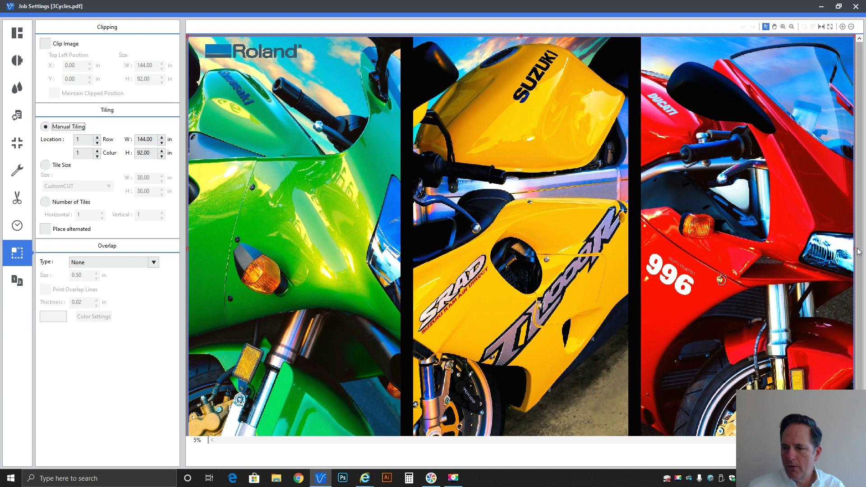
{"action": "left_click_drag", "start_coordinate": [854, 231], "coordinate": [408, 224]}
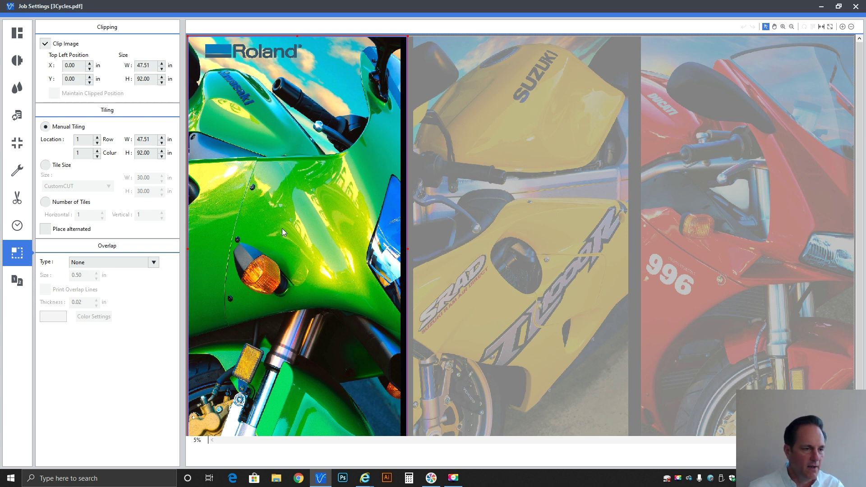
Step: Drag the clip edge back to the full image and turn Clip Image off
{"action": "left_click", "coordinate": [82, 206]}
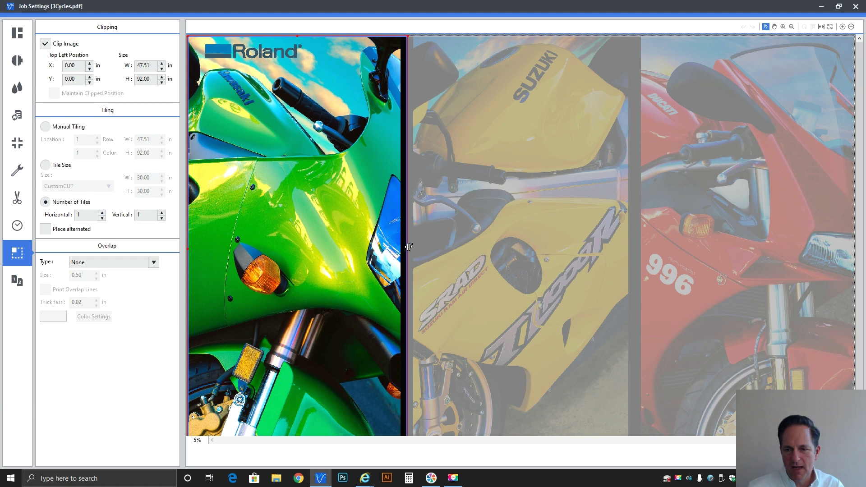
{"action": "left_click_drag", "start_coordinate": [409, 247], "coordinate": [855, 247]}
{"action": "left_click", "coordinate": [45, 43]}
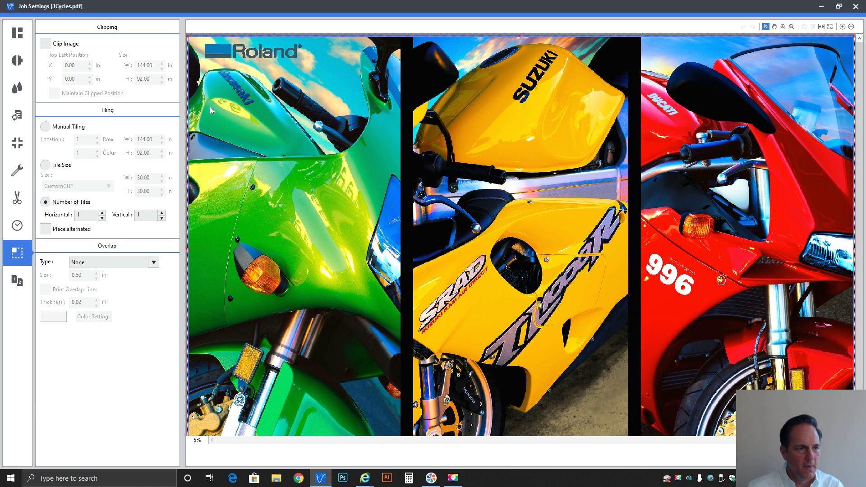
{"action": "left_click", "coordinate": [28, 36]}
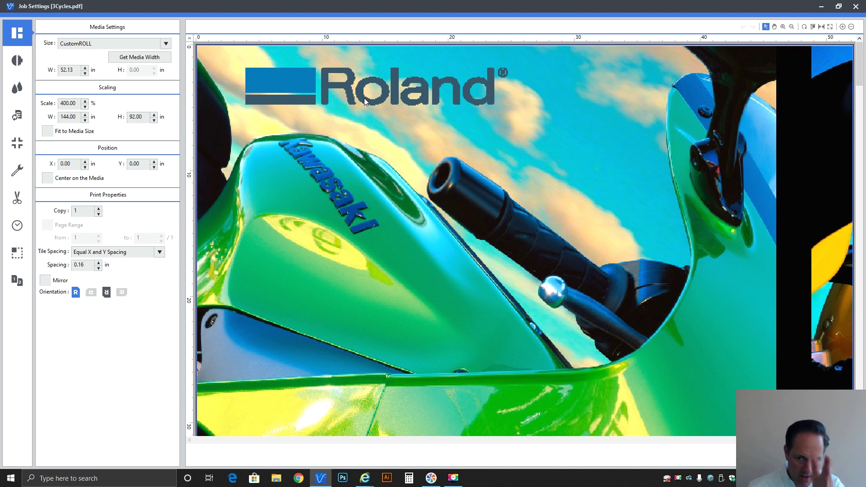
{"action": "left_click", "coordinate": [16, 256]}
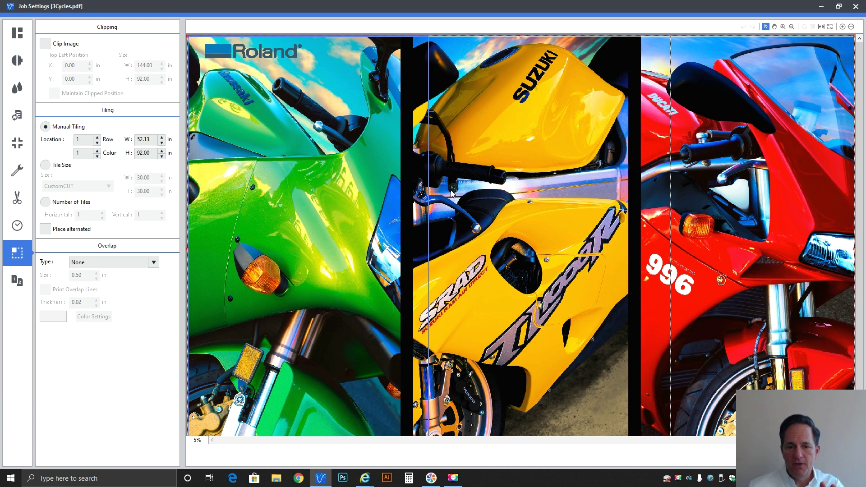
Step: Move both tile dividers left onto the black gaps and view the three panels on the 52.13 in roll
{"action": "left_click", "coordinate": [428, 197]}
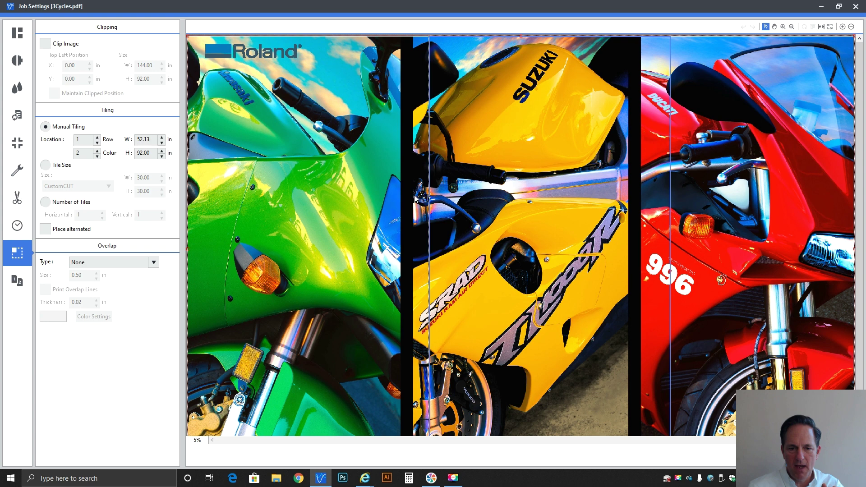
{"action": "left_click_drag", "start_coordinate": [424, 197], "coordinate": [407, 196]}
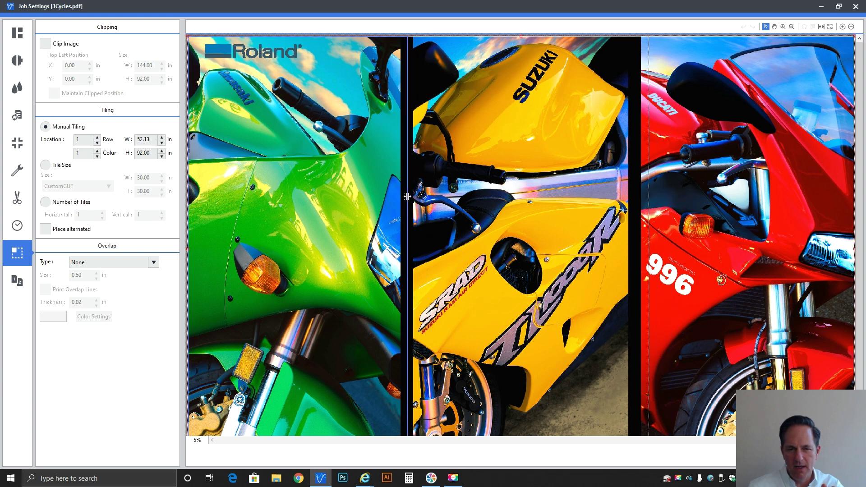
{"action": "left_click", "coordinate": [648, 203]}
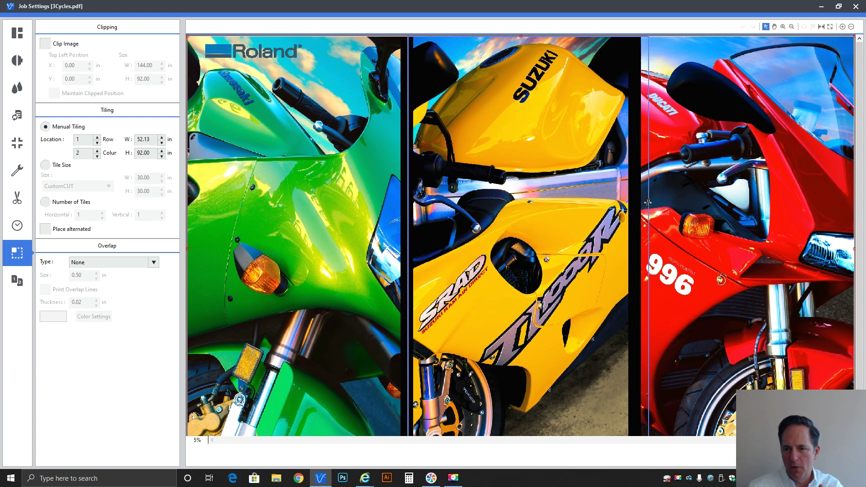
{"action": "left_click_drag", "start_coordinate": [648, 203], "coordinate": [635, 201]}
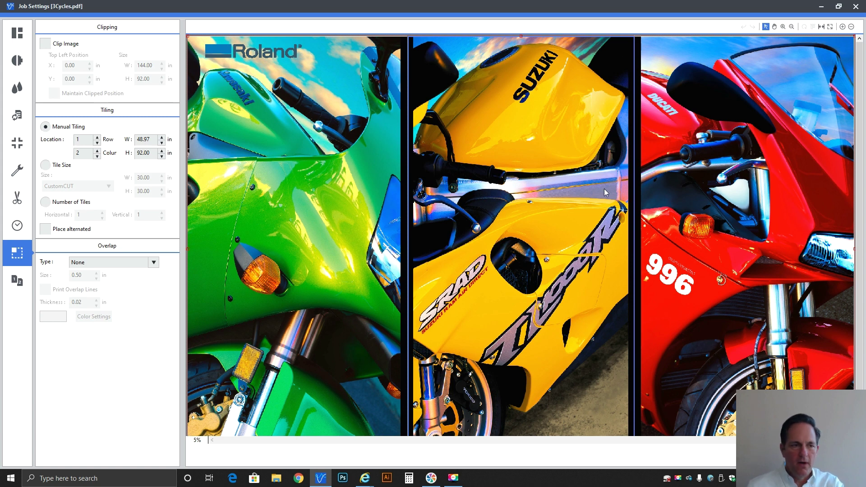
{"action": "left_click", "coordinate": [24, 37]}
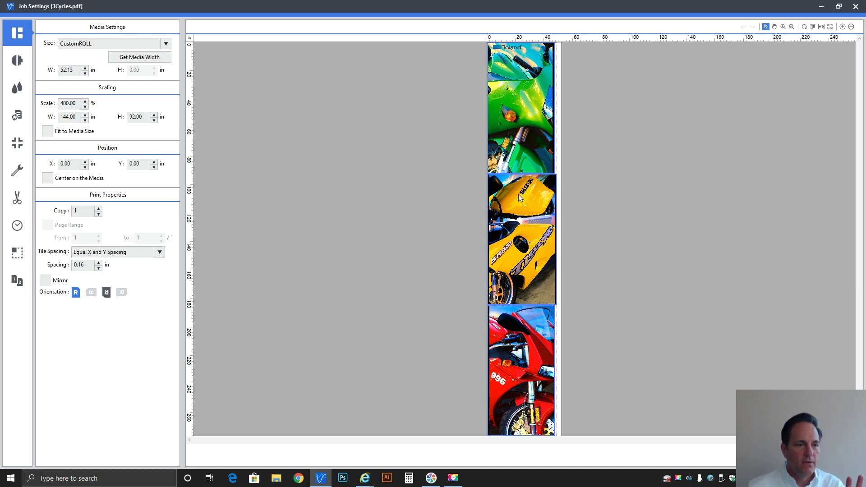
Step: Open the Clipping/Tiling settings, showing the second tile at 48.97 × 92.00 in
{"action": "left_click", "coordinate": [20, 254]}
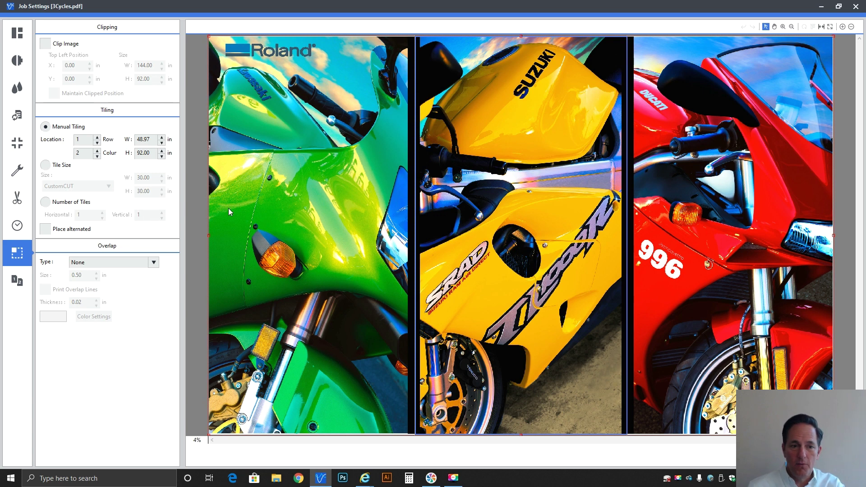
{"action": "left_click", "coordinate": [724, 171]}
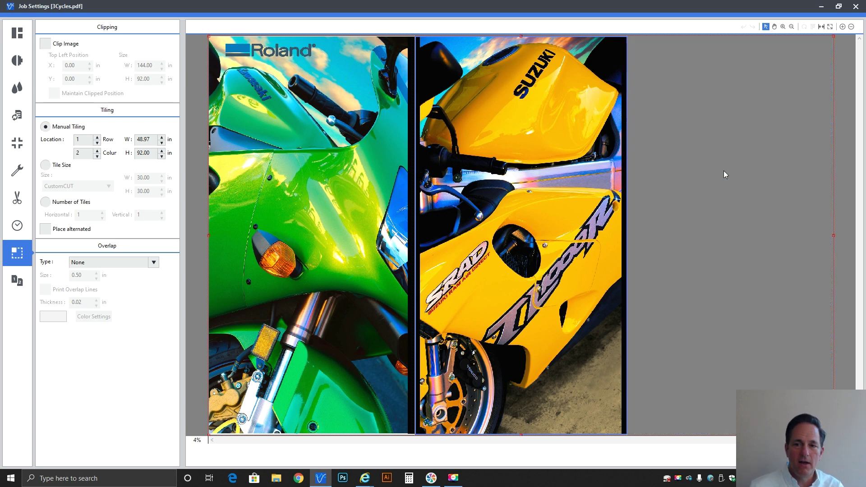
{"action": "left_click", "coordinate": [562, 166]}
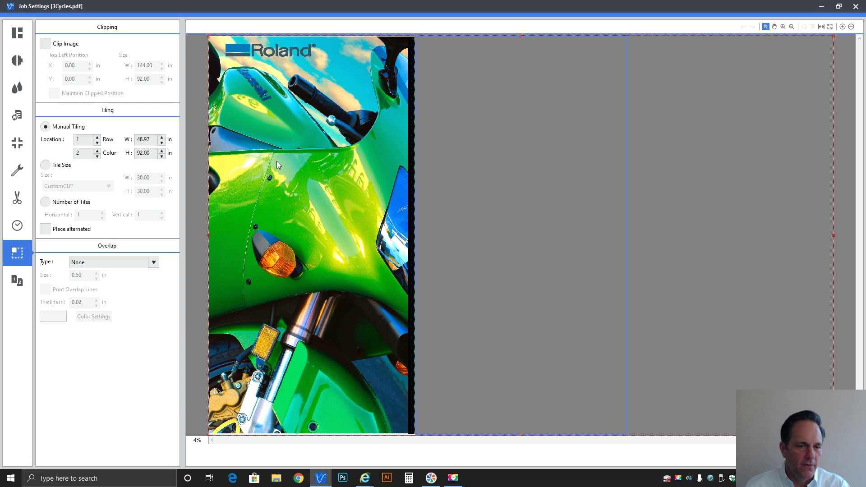
{"action": "left_click", "coordinate": [437, 161]}
{"action": "left_click", "coordinate": [695, 155]}
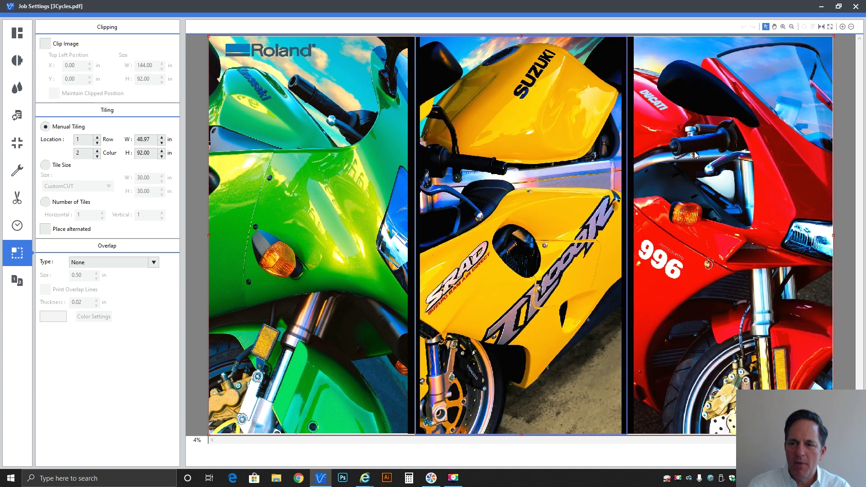
{"action": "left_click", "coordinate": [600, 151]}
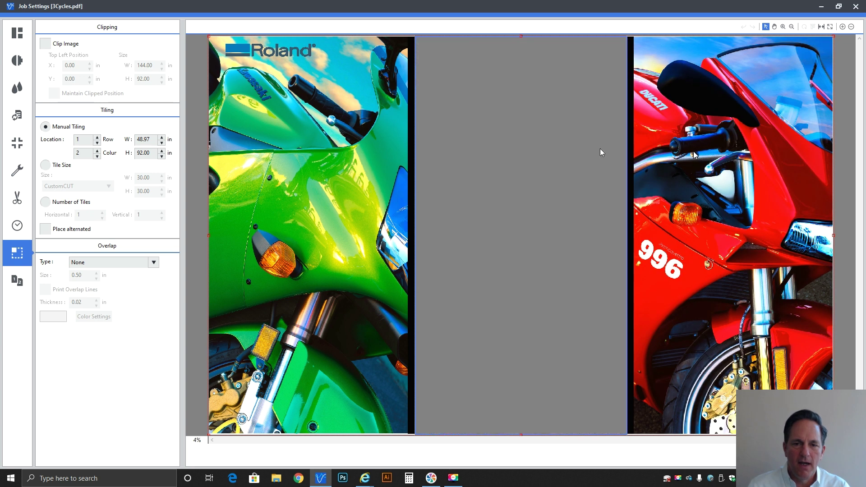
{"action": "left_click", "coordinate": [650, 145]}
{"action": "left_click", "coordinate": [535, 147]}
{"action": "left_click", "coordinate": [380, 157]}
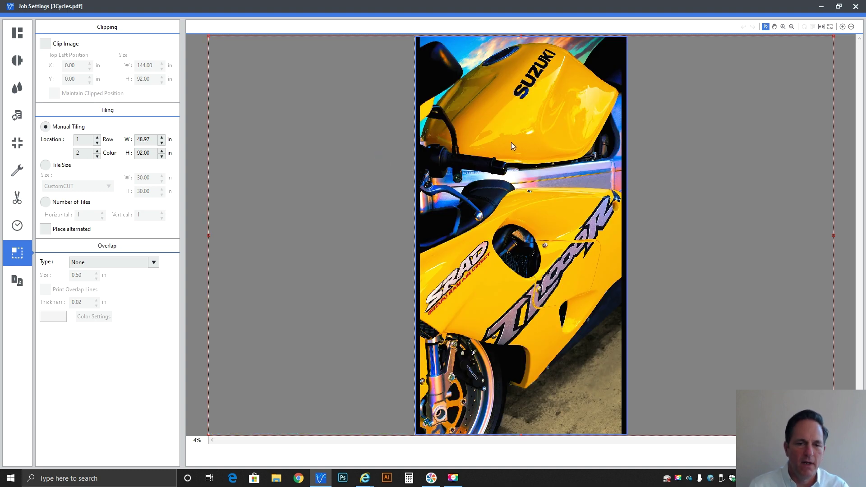
{"action": "left_click", "coordinate": [355, 155]}
{"action": "left_click", "coordinate": [749, 155]}
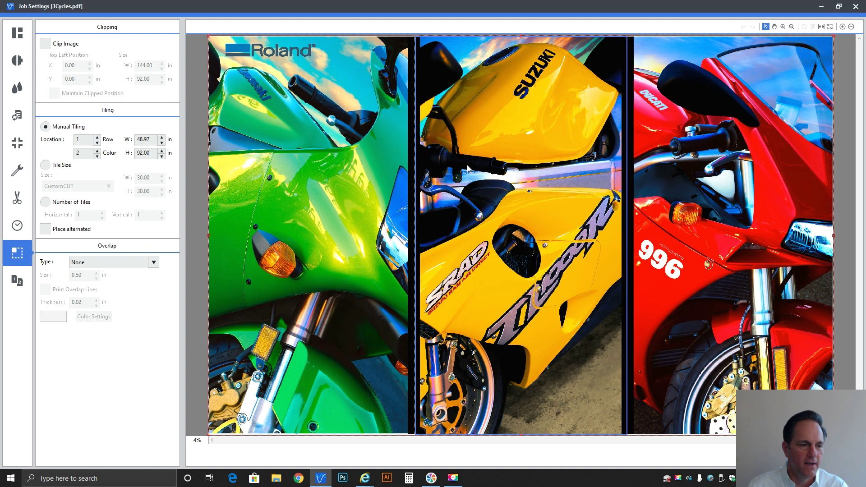
Step: Set Number of Tiles to 2 horizontal by 2 vertical, giving 72 × 46 in tiles
{"action": "left_click", "coordinate": [83, 200]}
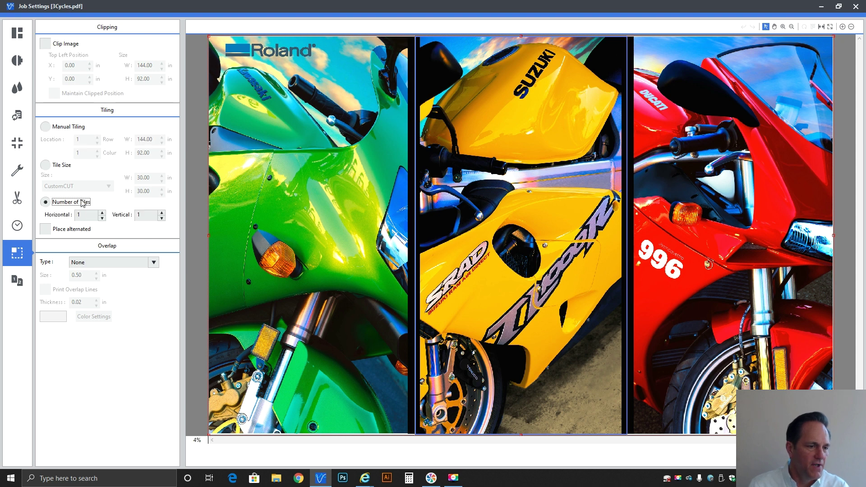
{"action": "left_click", "coordinate": [90, 216]}
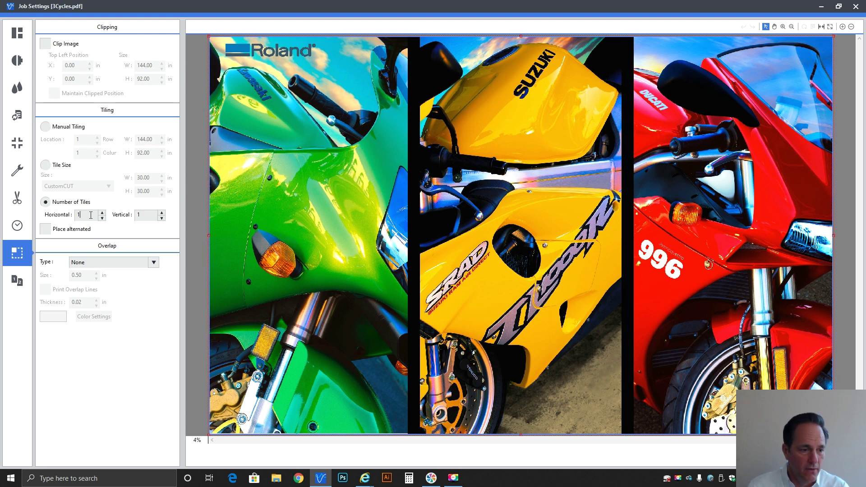
{"action": "double_click", "coordinate": [90, 216]}
{"action": "type", "text": "2"}
{"action": "key", "text": "Tab"}
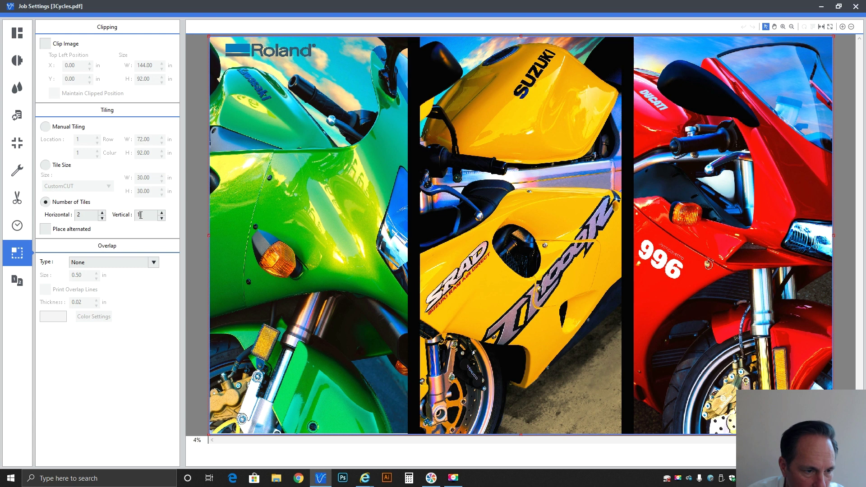
{"action": "type", "text": "2"}
{"action": "left_click", "coordinate": [96, 214]}
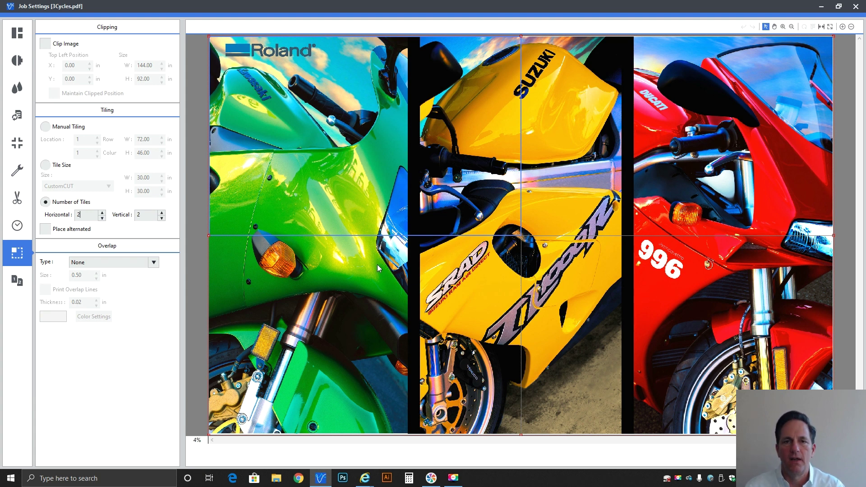
{"action": "left_click", "coordinate": [70, 128]}
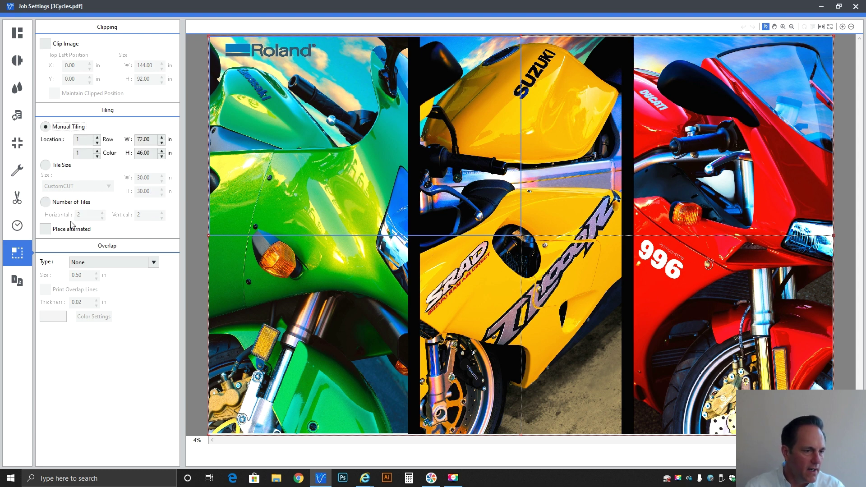
Step: Reset the Number of Tiles counts to a single row and column
{"action": "left_click", "coordinate": [70, 202]}
{"action": "left_click", "coordinate": [103, 217]}
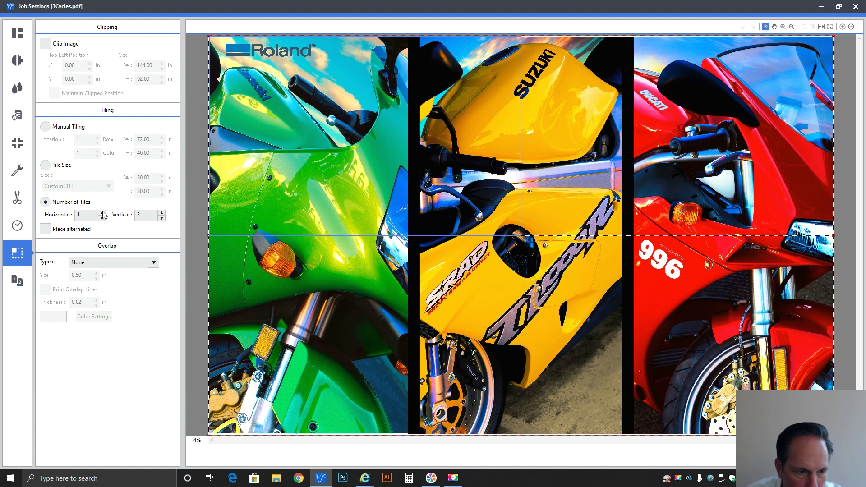
{"action": "left_click", "coordinate": [156, 217]}
{"action": "left_click", "coordinate": [82, 213]}
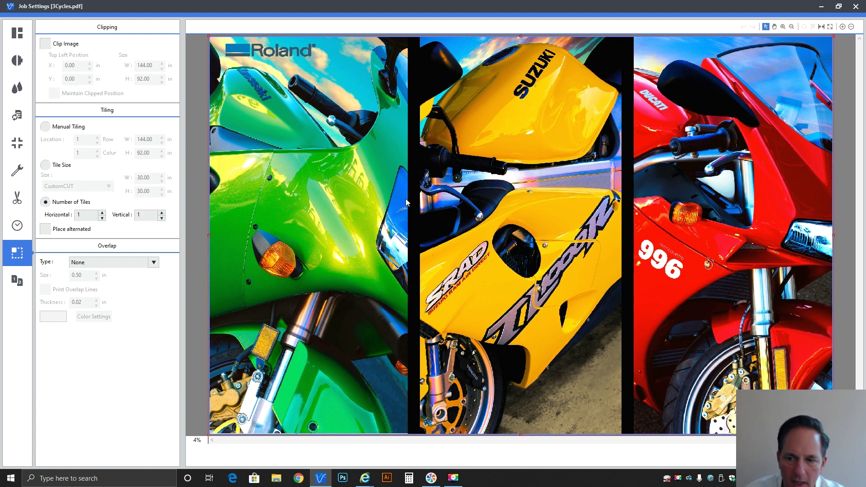
{"action": "left_click", "coordinate": [66, 128]}
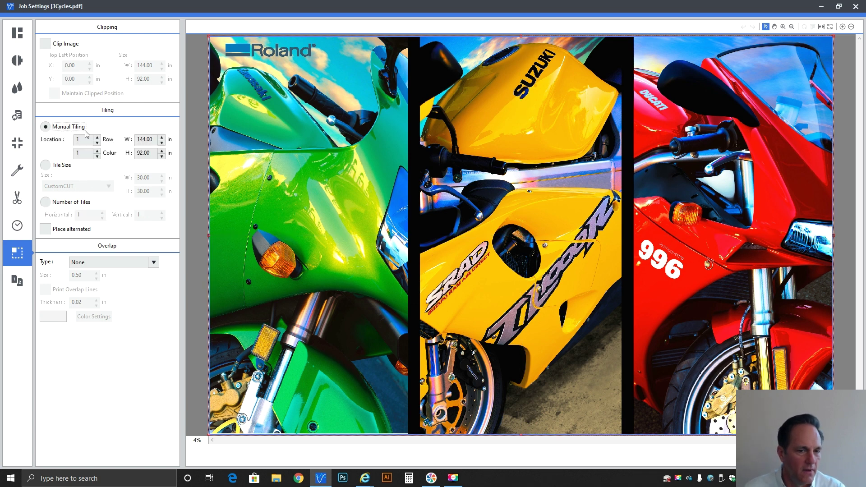
Step: Set Number of Tiles to 3 horizontal by 1 vertical for three 48 × 92 in tiles
{"action": "left_click", "coordinate": [80, 203]}
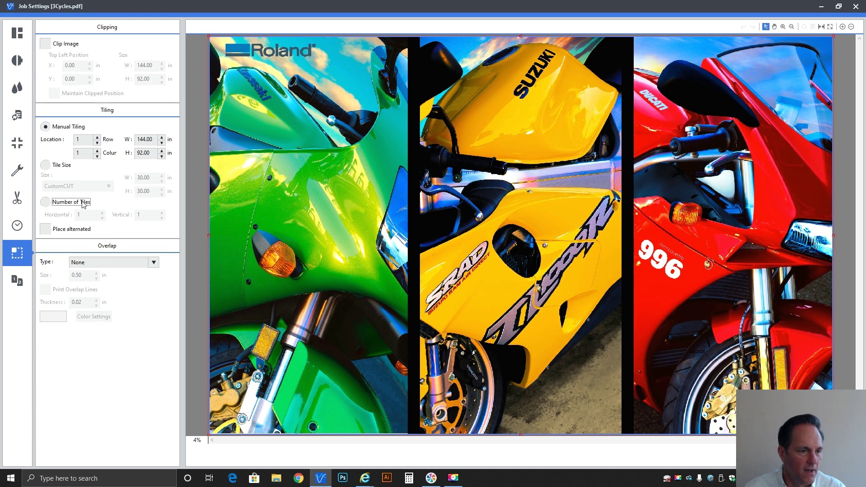
{"action": "double_click", "coordinate": [140, 214]}
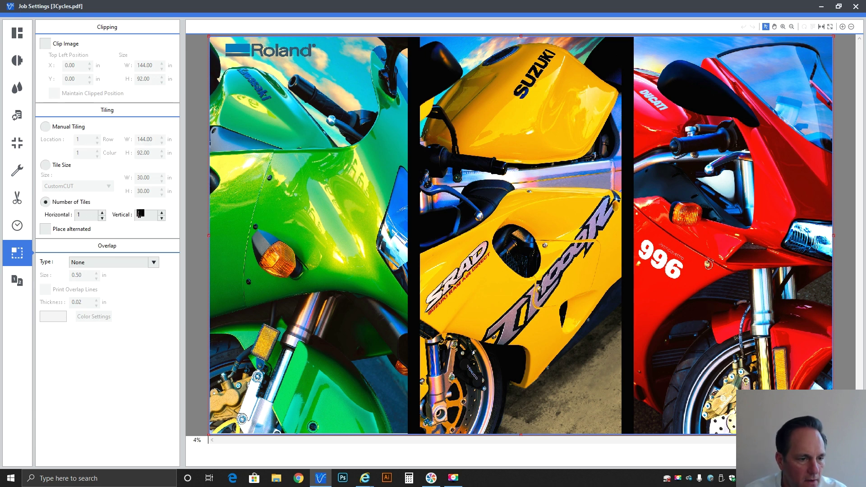
{"action": "type", "text": "2"}
{"action": "key", "text": "Tab"}
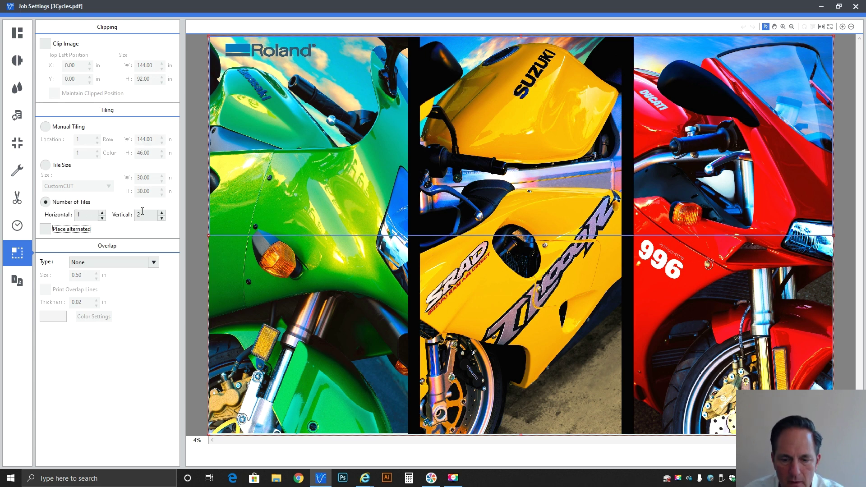
{"action": "left_click", "coordinate": [137, 213]}
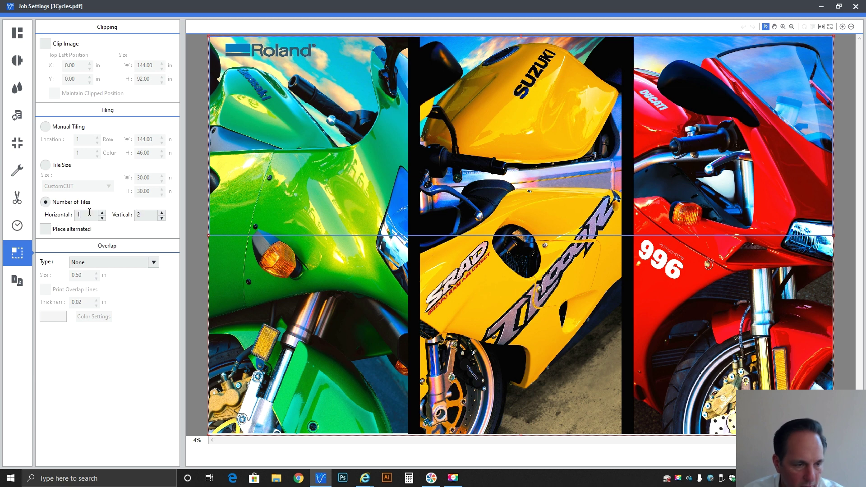
{"action": "key", "text": "BackSpace"}
{"action": "type", "text": "2"}
{"action": "double_click", "coordinate": [138, 215]}
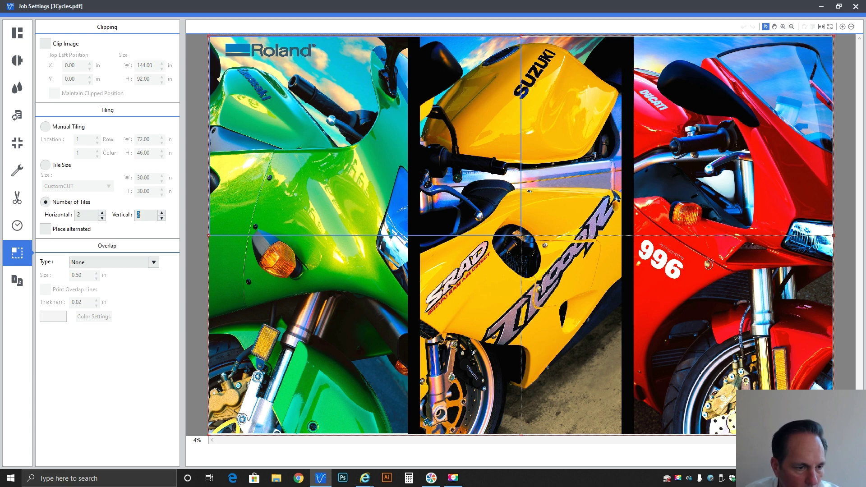
{"action": "type", "text": "1"}
{"action": "left_click", "coordinate": [90, 215]}
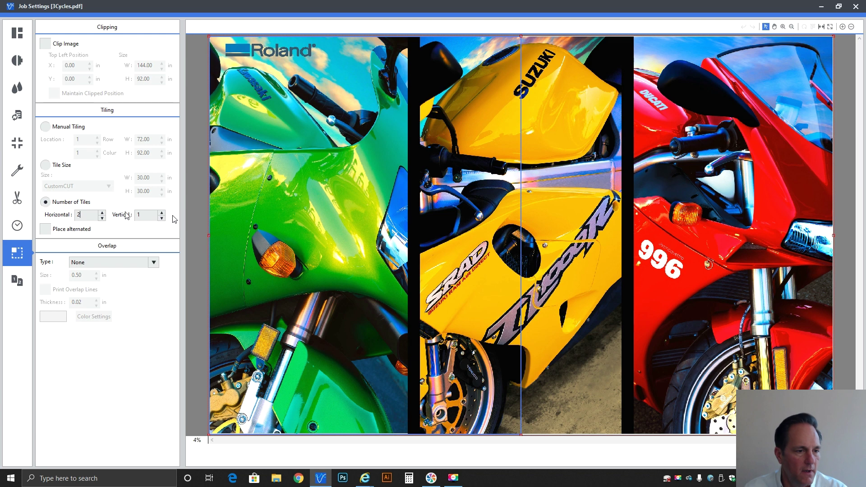
{"action": "key", "text": "BackSpace"}
{"action": "type", "text": "3"}
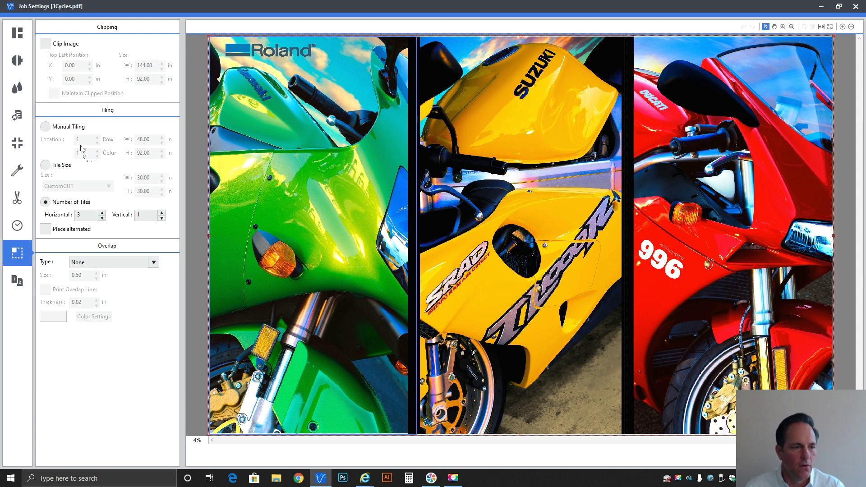
{"action": "left_click", "coordinate": [75, 128]}
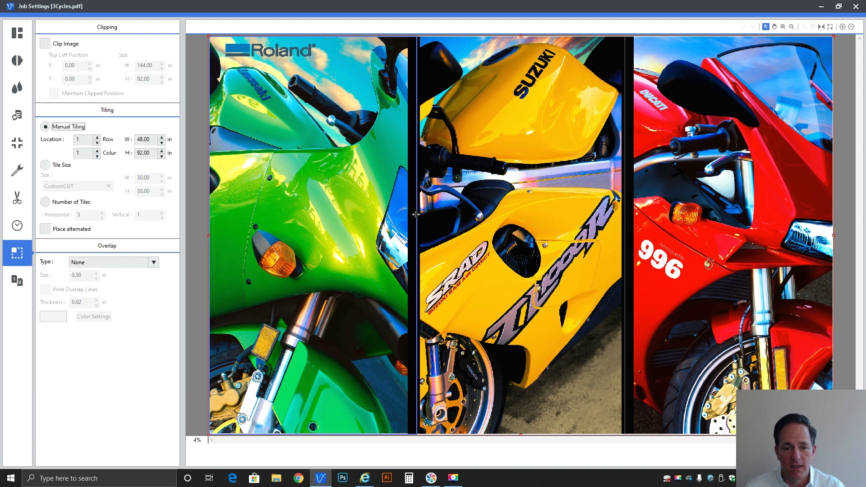
Step: Nudge the first divider left and the second right, then enable Place alternated
{"action": "left_click_drag", "start_coordinate": [416, 215], "coordinate": [413, 214]}
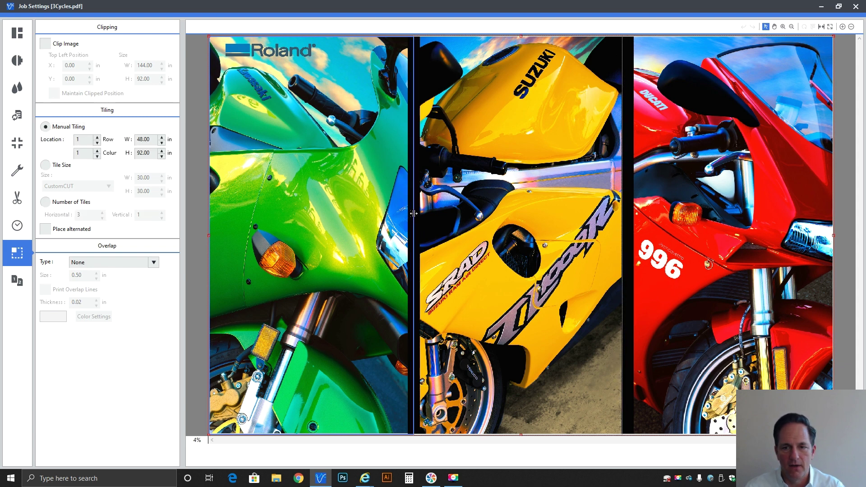
{"action": "left_click_drag", "start_coordinate": [623, 202], "coordinate": [629, 202]}
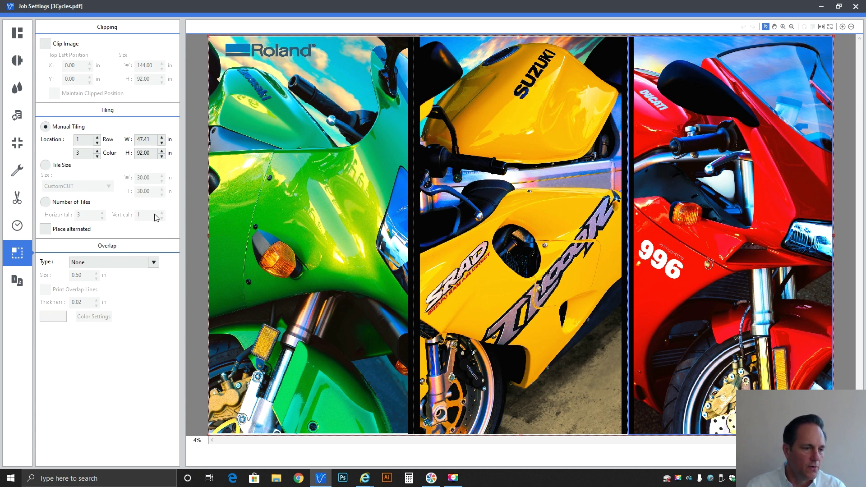
{"action": "left_click", "coordinate": [70, 230]}
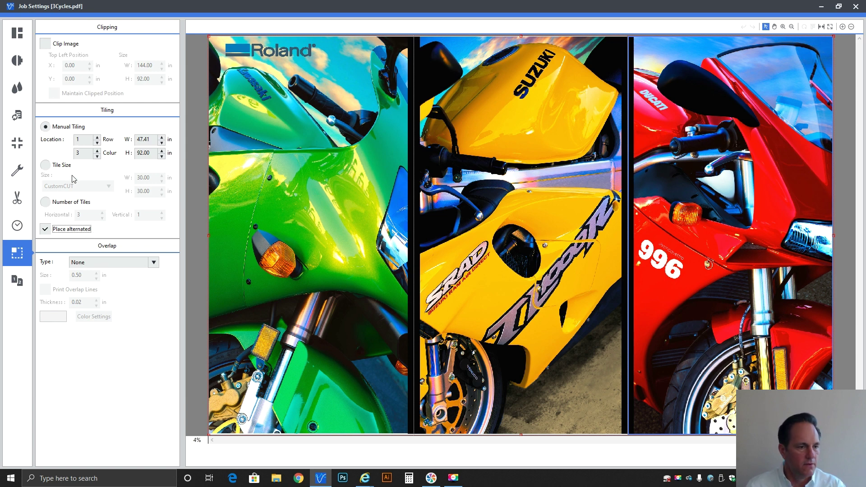
Step: Switch to CustomCUT 30 x 30 in tiles with Place alternated off, and view the roll layout
{"action": "left_click", "coordinate": [65, 165]}
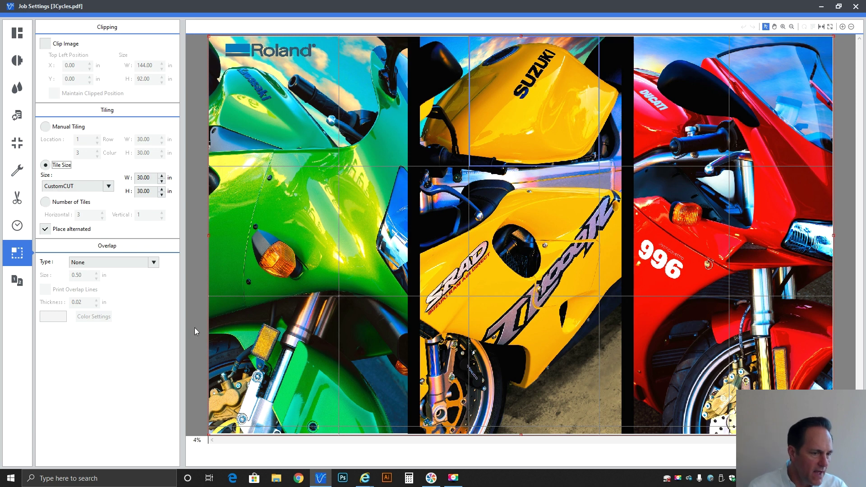
{"action": "left_click", "coordinate": [85, 231]}
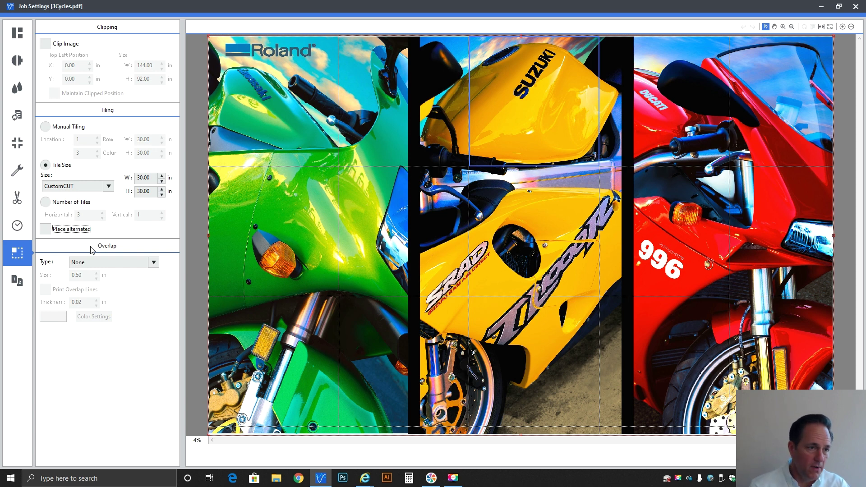
{"action": "left_click", "coordinate": [17, 32]}
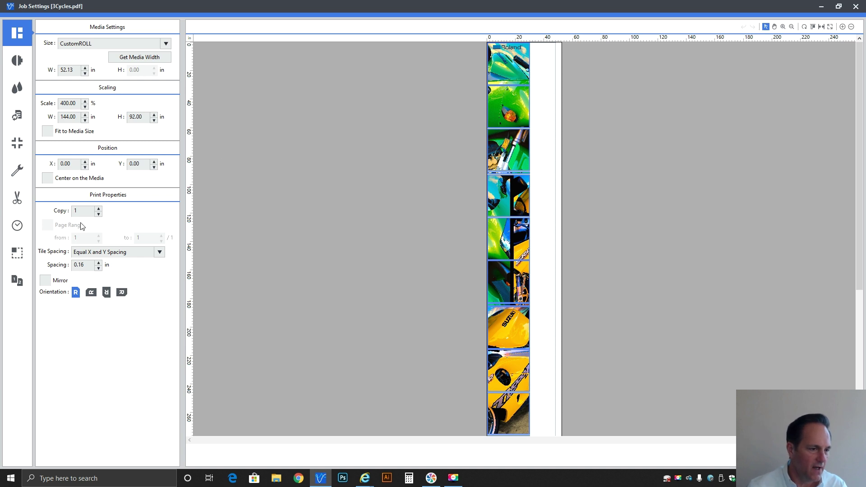
Step: Return from the 52.13 in roll layout preview to the tiling settings
{"action": "left_click", "coordinate": [17, 253]}
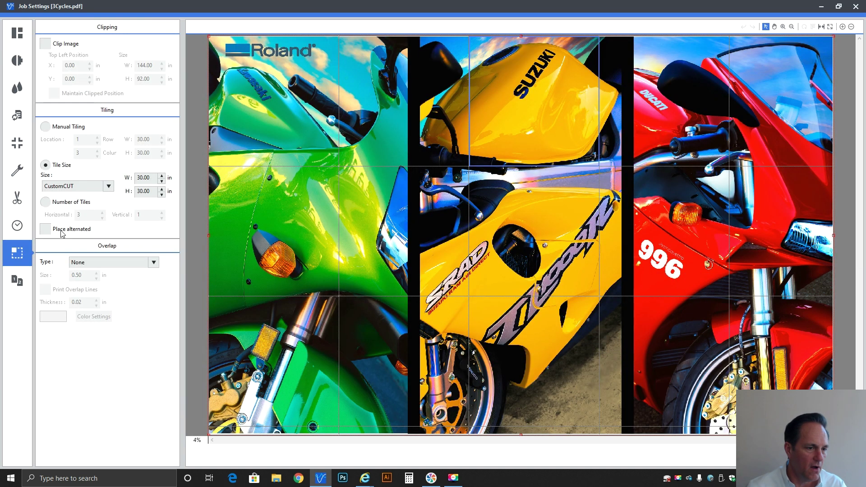
Step: Re-check the roll layout of the 30 x 30 in tiles, then return to tiling settings
{"action": "left_click", "coordinate": [18, 39]}
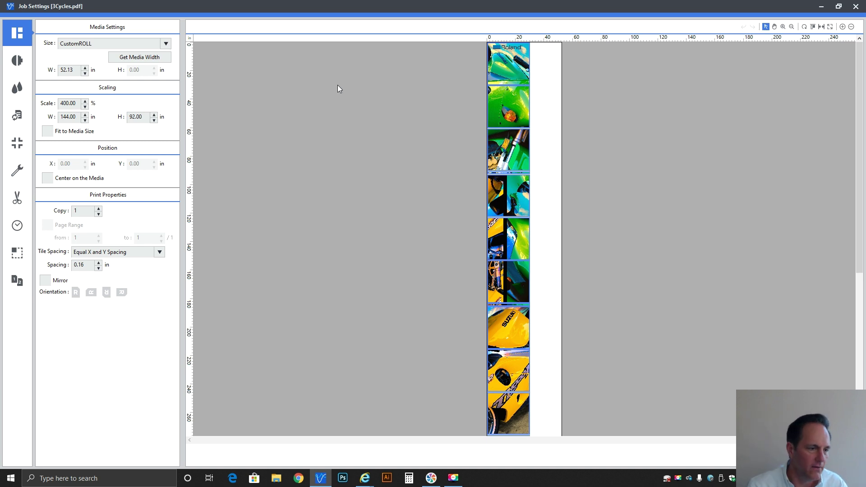
{"action": "left_click", "coordinate": [17, 254]}
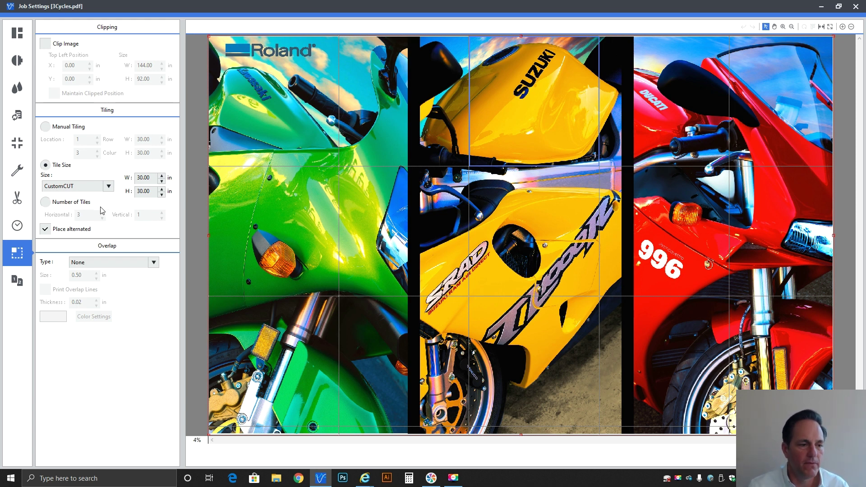
Step: Uncheck Place alternated for the CustomCUT 30 x 30 in tile grid
{"action": "left_click", "coordinate": [84, 230]}
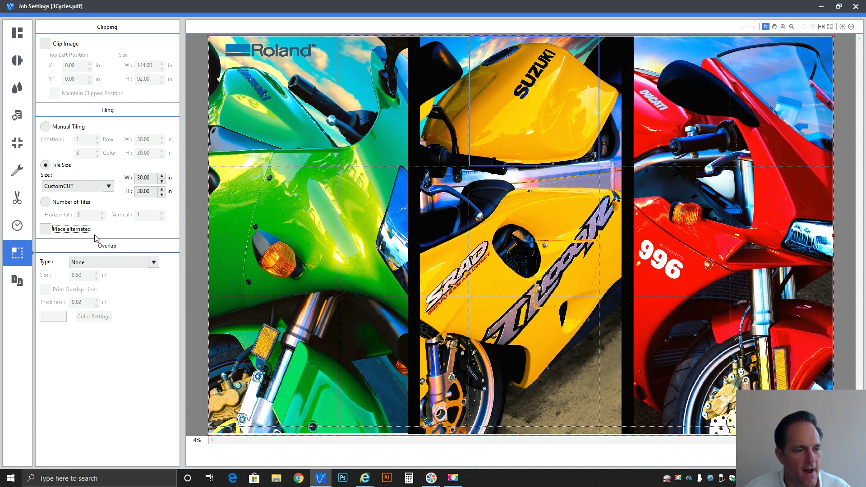
Step: Set 3 x 1 tiles, switch to Manual Tiling, and nudge both dividers between the bikes
{"action": "left_click", "coordinate": [73, 128]}
{"action": "left_click", "coordinate": [71, 202]}
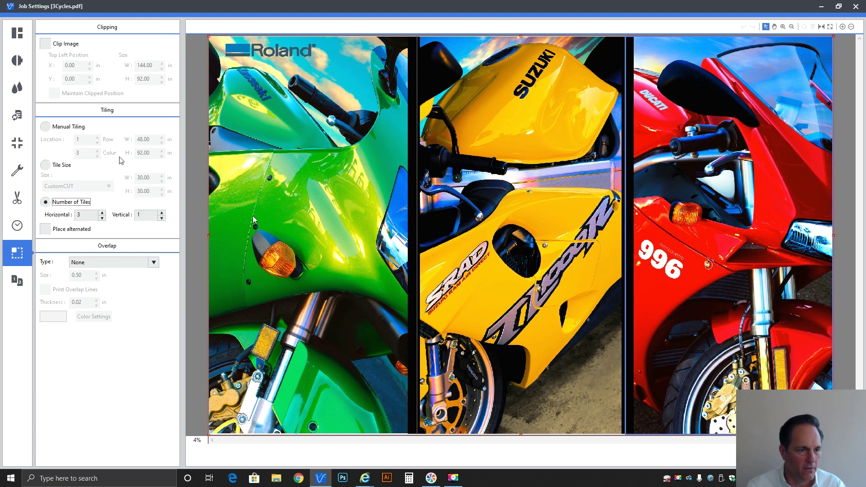
{"action": "left_click", "coordinate": [80, 128]}
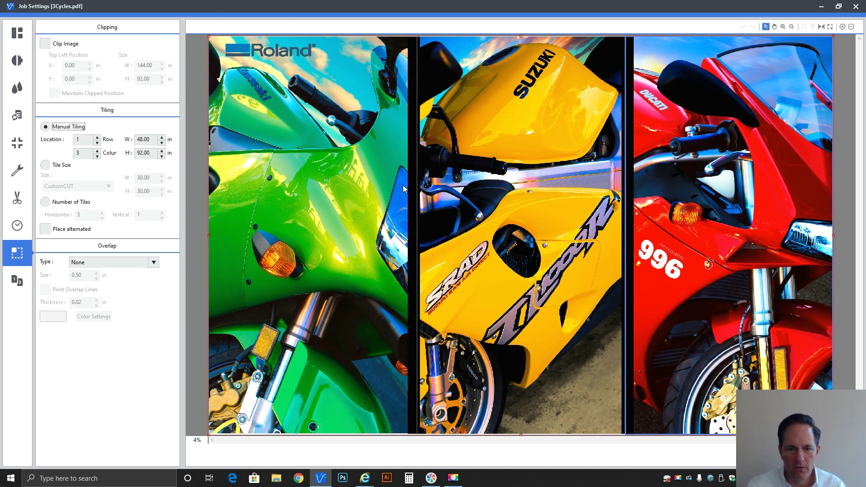
{"action": "left_click_drag", "start_coordinate": [416, 184], "coordinate": [412, 184]}
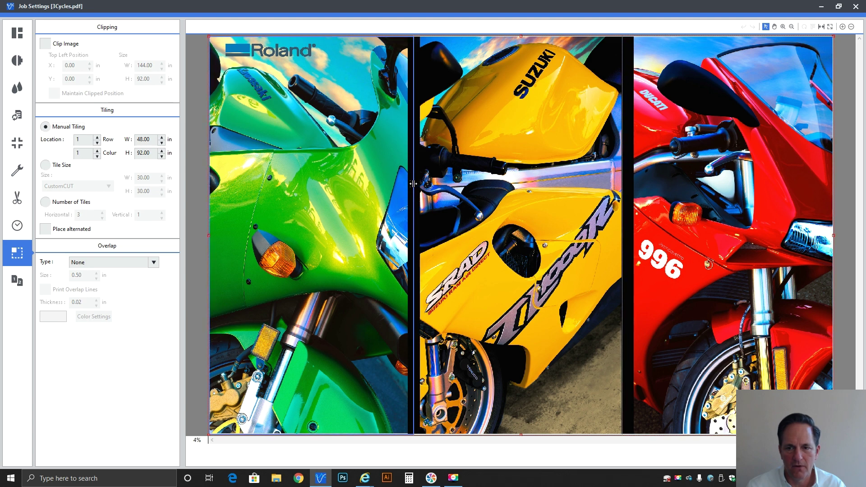
{"action": "left_click_drag", "start_coordinate": [625, 199], "coordinate": [628, 201]}
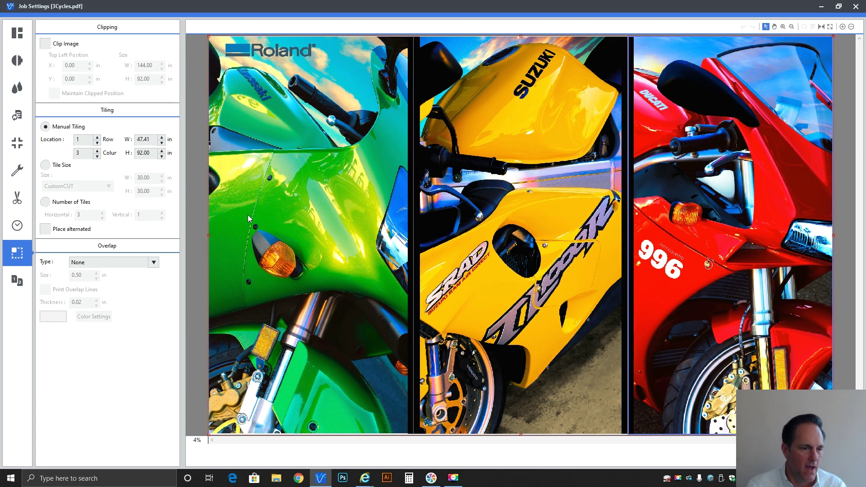
Step: Set the Overlap Type to Top-Left for a 0.50 in tile overlap
{"action": "left_click", "coordinate": [103, 264]}
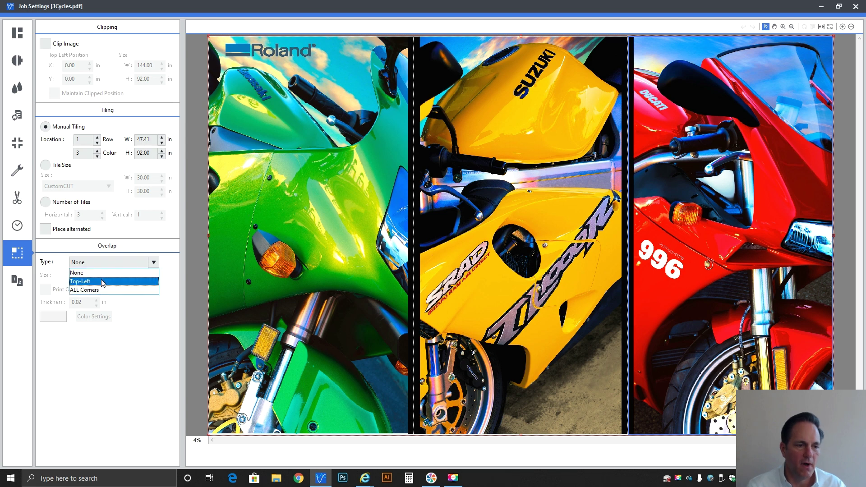
{"action": "left_click", "coordinate": [104, 282]}
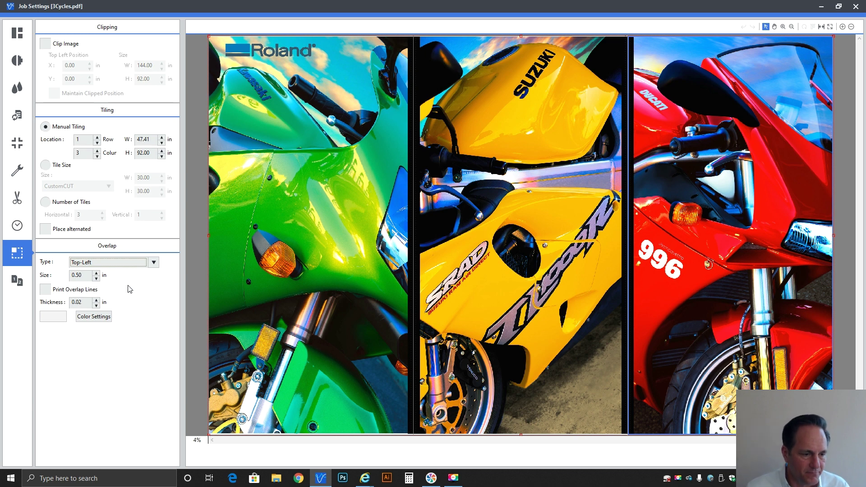
Step: Print 0.02 in overlap lines and shift the first and second tile dividers left
{"action": "left_click", "coordinate": [87, 292]}
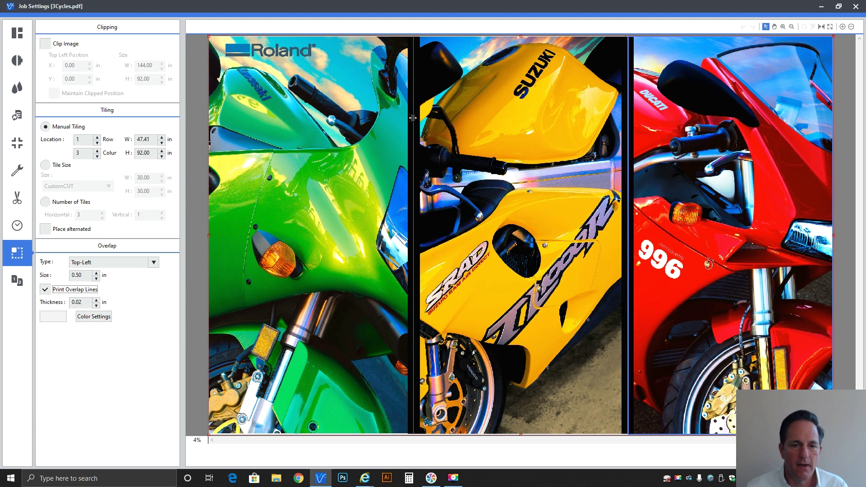
{"action": "left_click_drag", "start_coordinate": [411, 118], "coordinate": [400, 123]}
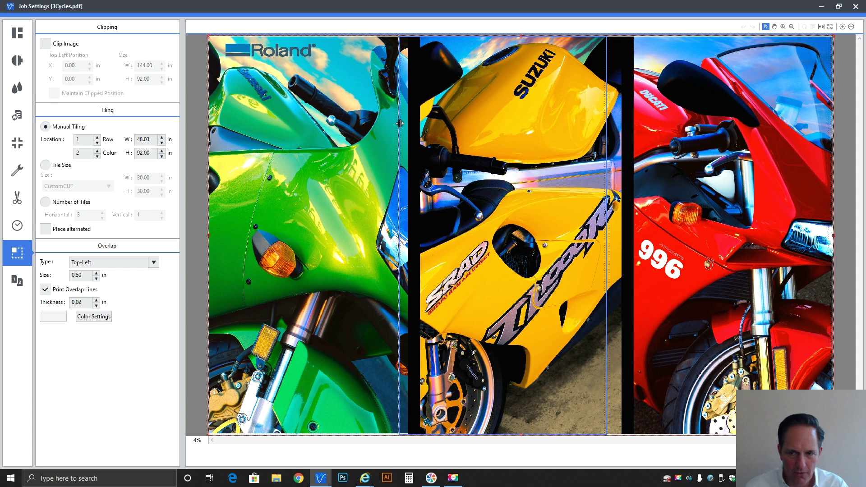
{"action": "left_click_drag", "start_coordinate": [400, 123], "coordinate": [391, 123]}
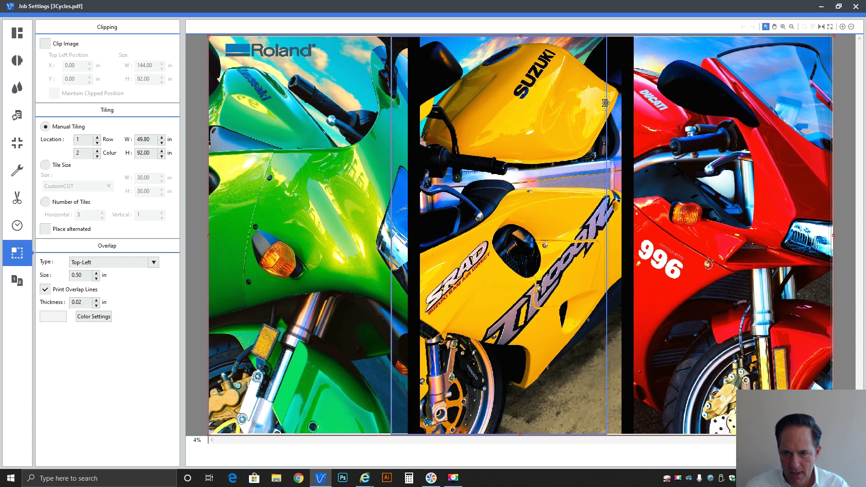
{"action": "left_click_drag", "start_coordinate": [607, 104], "coordinate": [575, 108]}
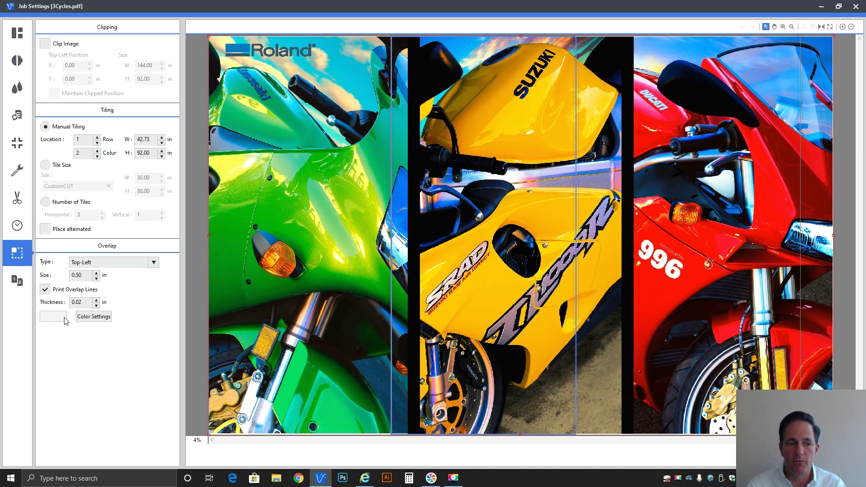
{"action": "left_click", "coordinate": [93, 317]}
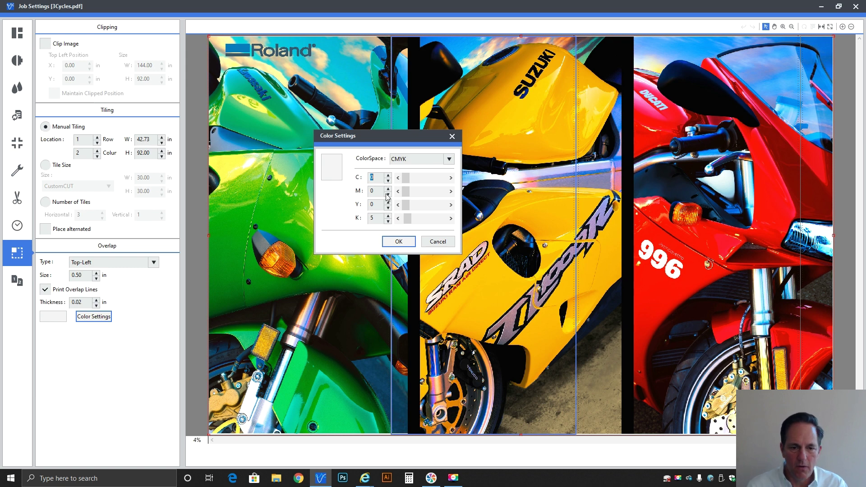
{"action": "left_click", "coordinate": [375, 218]}
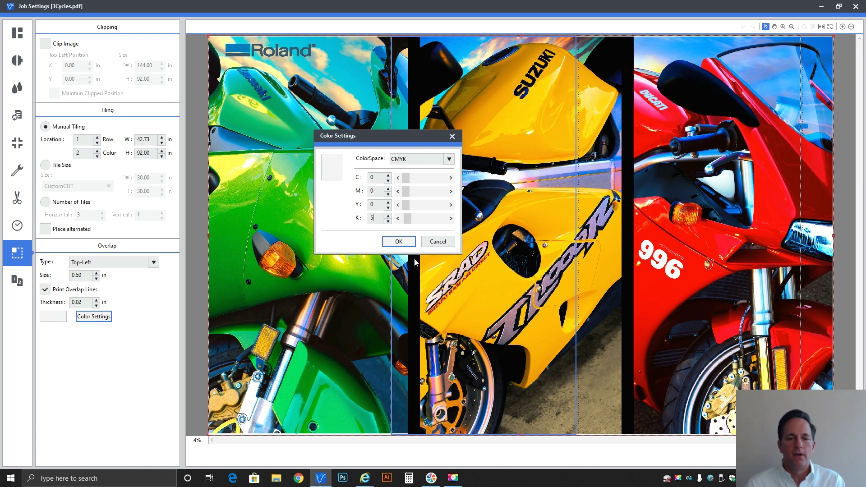
{"action": "left_click", "coordinate": [403, 243]}
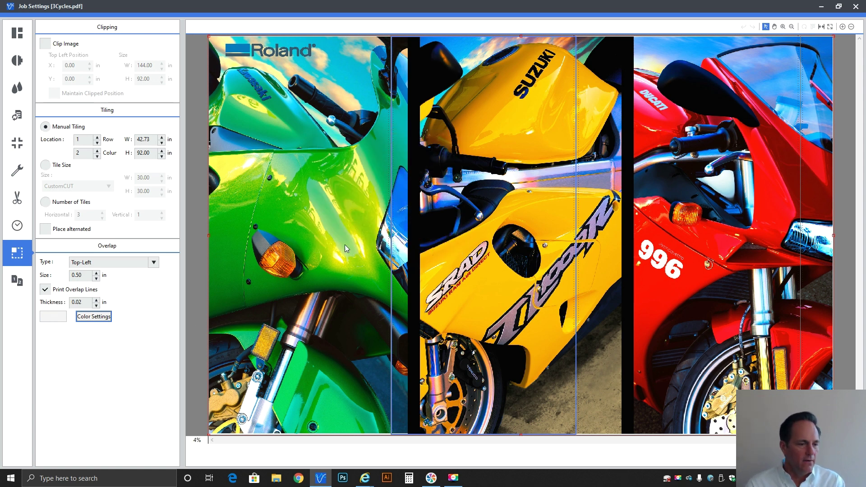
Step: Switch overlap to ALL Corners and drag both tile seams into the black gaps between bikes
{"action": "left_click", "coordinate": [99, 267]}
{"action": "left_click", "coordinate": [105, 291]}
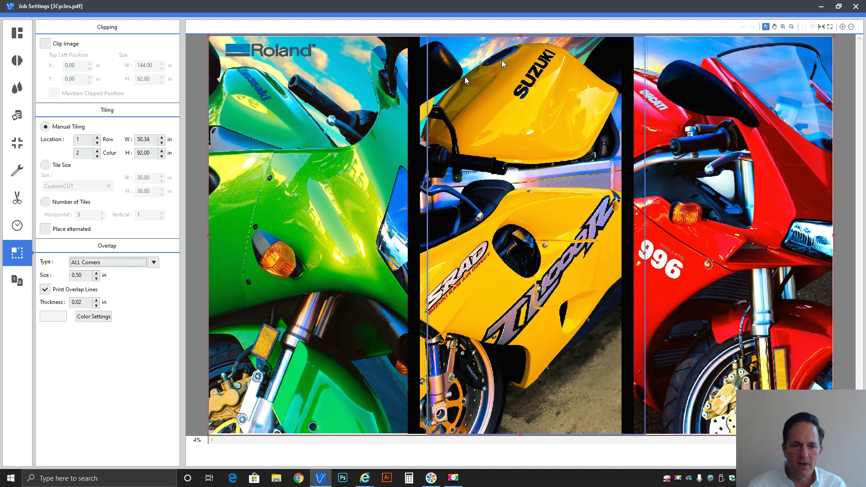
{"action": "left_click", "coordinate": [425, 106]}
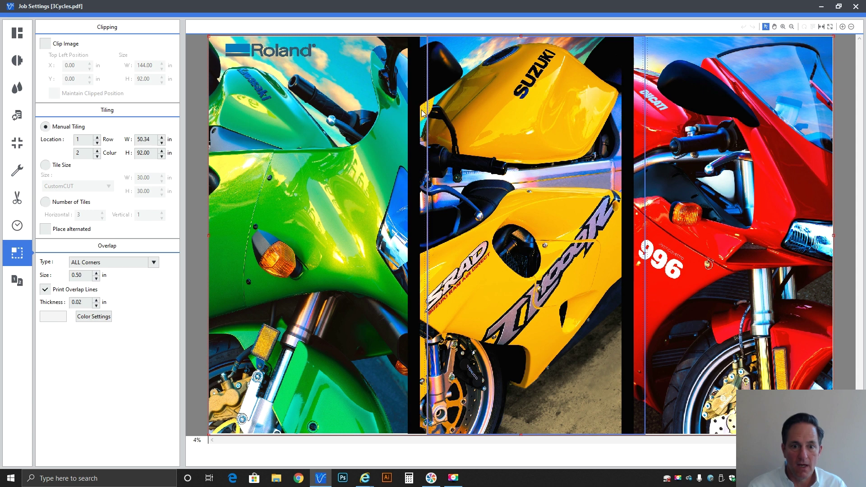
{"action": "left_click_drag", "start_coordinate": [424, 113], "coordinate": [415, 112]}
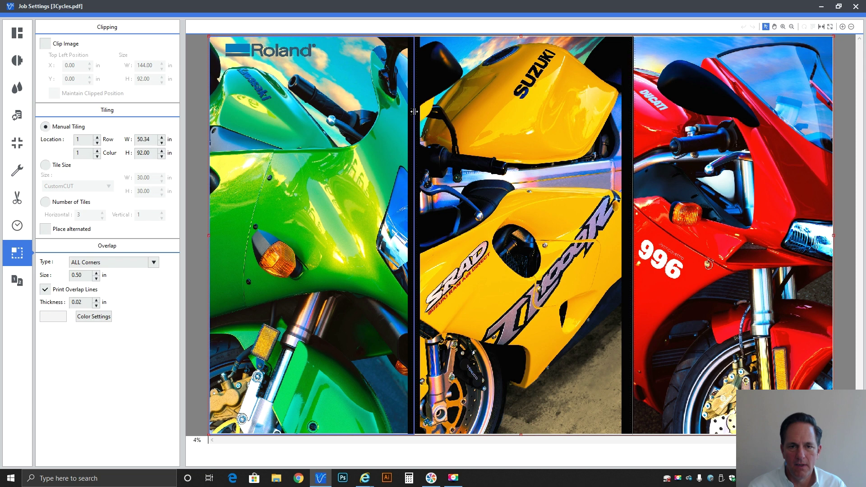
{"action": "left_click", "coordinate": [633, 116]}
{"action": "left_click_drag", "start_coordinate": [633, 117], "coordinate": [628, 118]}
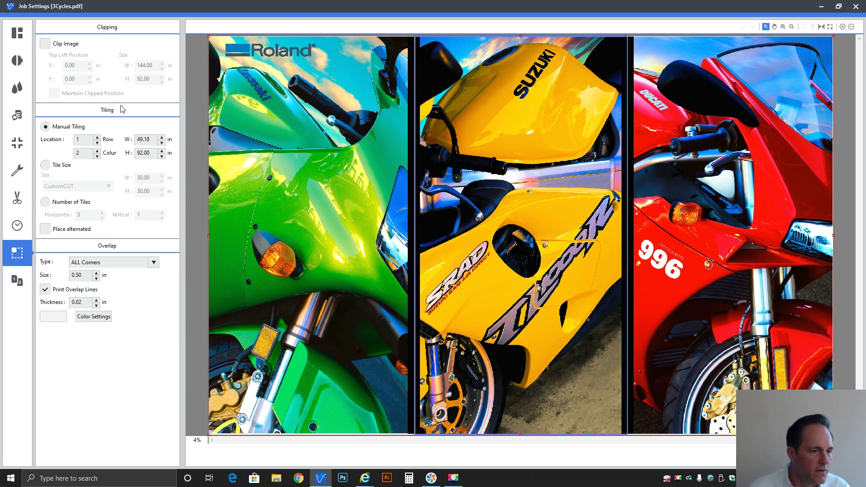
Step: Grid the graphic into CustomCUT 30 x 30 in tiles using Tile Size
{"action": "left_click", "coordinate": [62, 164]}
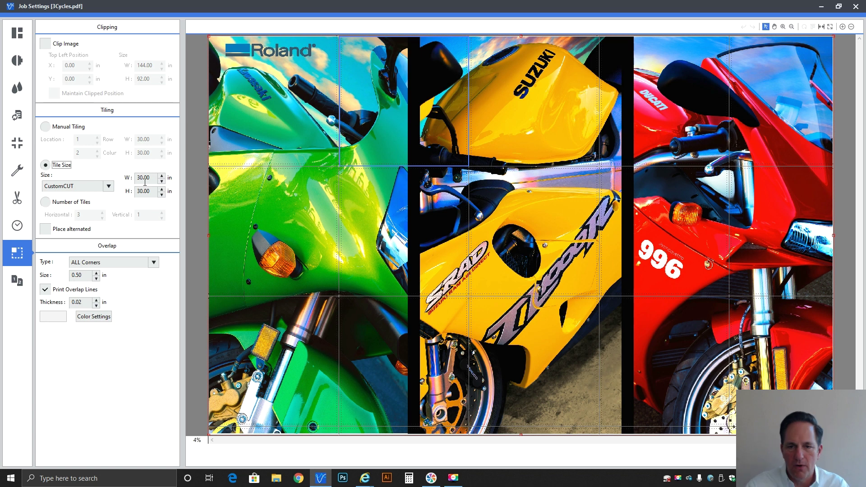